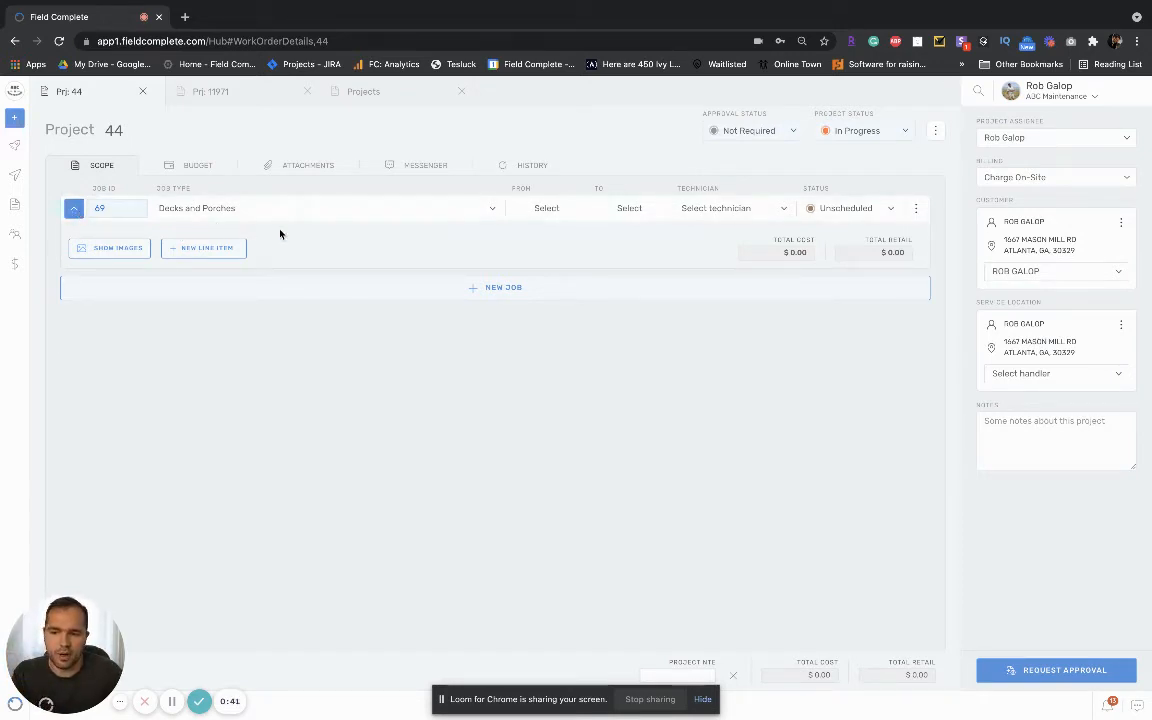
Step: Add the Redwood line item to the Decks and Porches job with a quantity of 778 and save it
{"action": "left_click", "coordinate": [200, 253]}
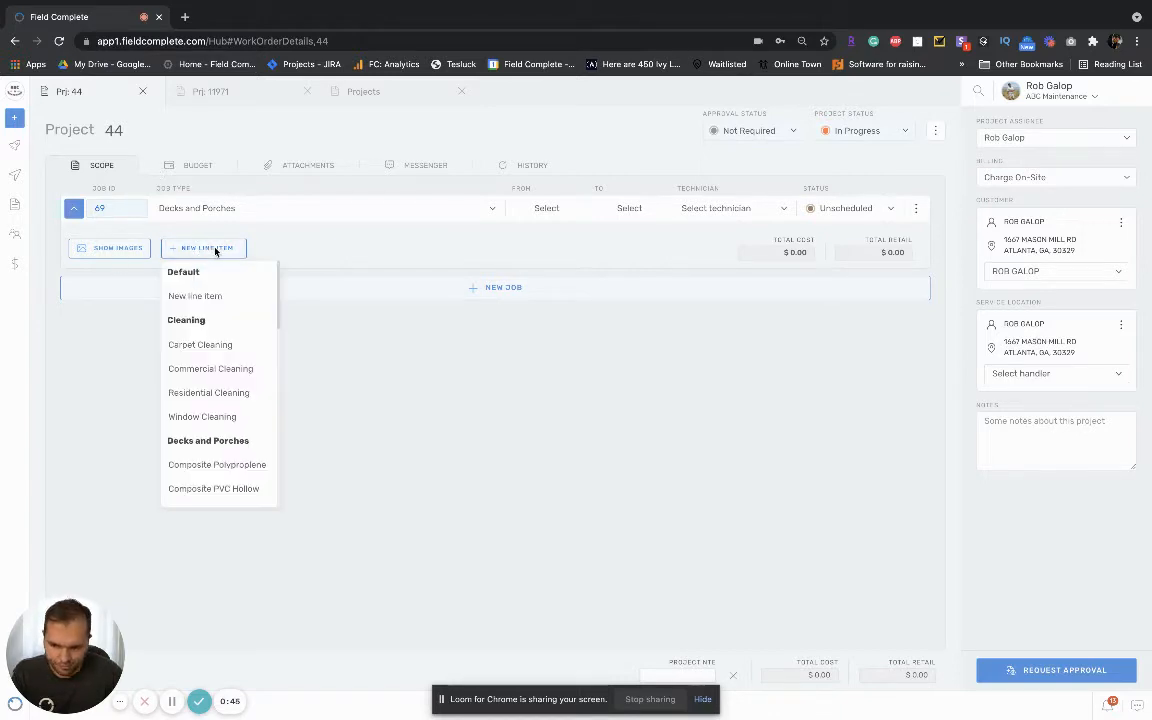
{"action": "scroll", "coordinate": [221, 417], "scroll_direction": "down", "scroll_amount": 3}
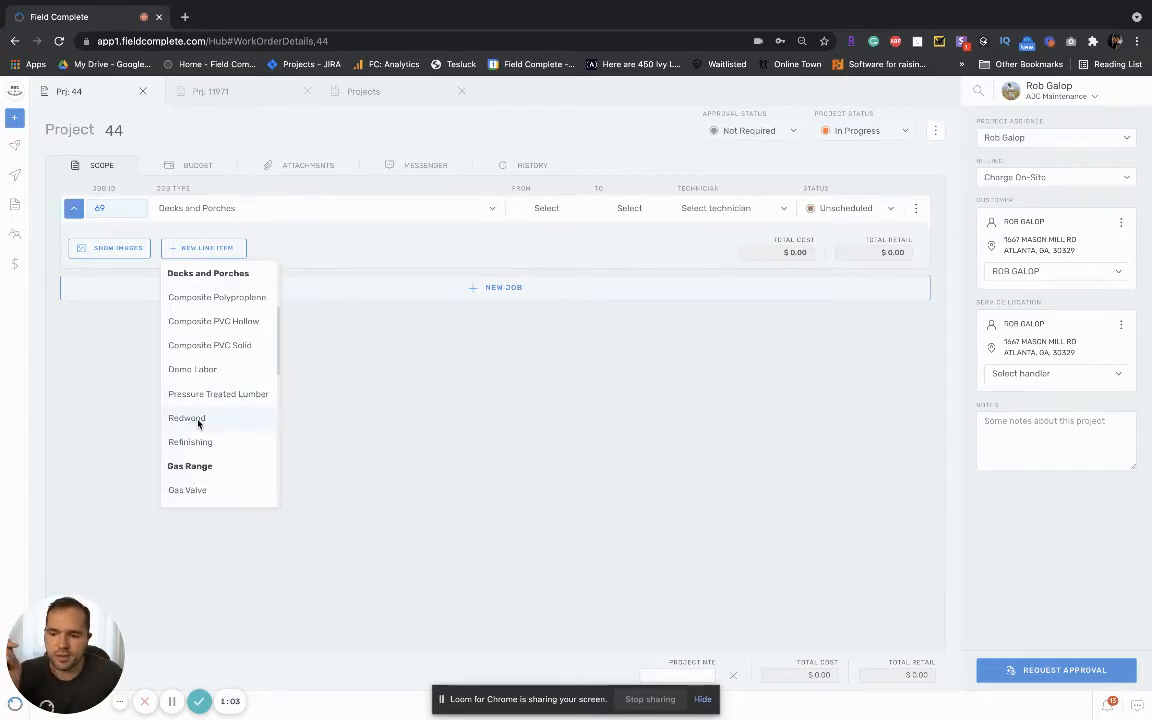
{"action": "left_click", "coordinate": [198, 420]}
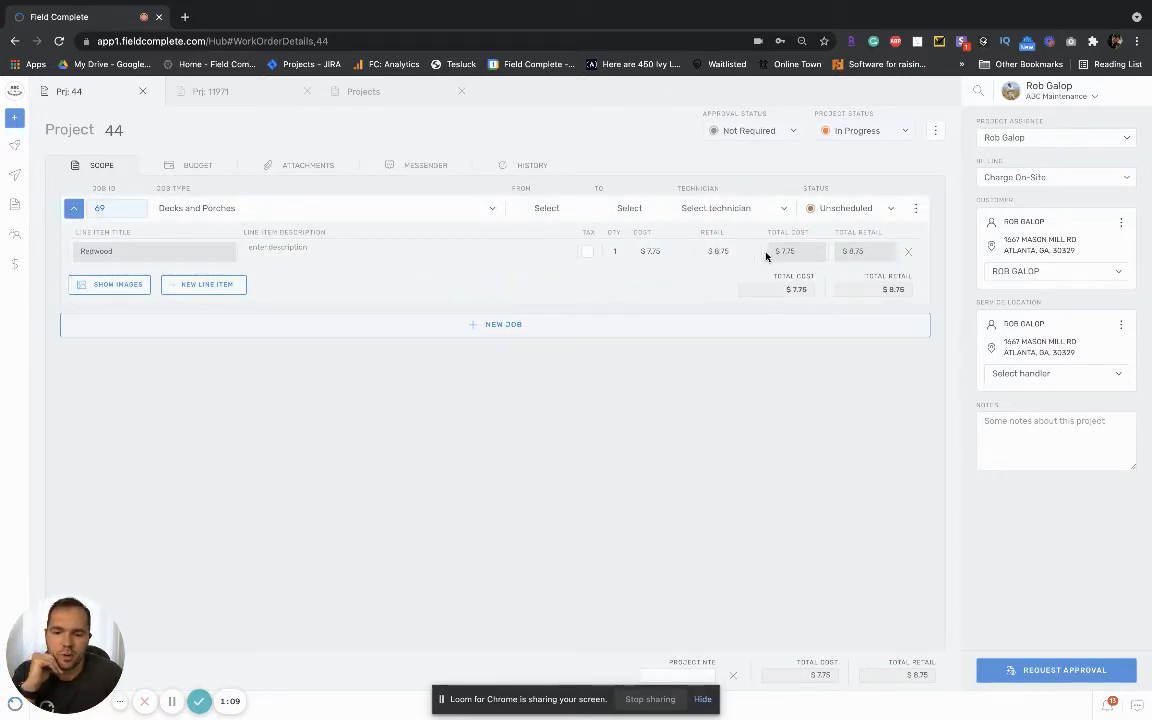
{"action": "left_click", "coordinate": [617, 252]}
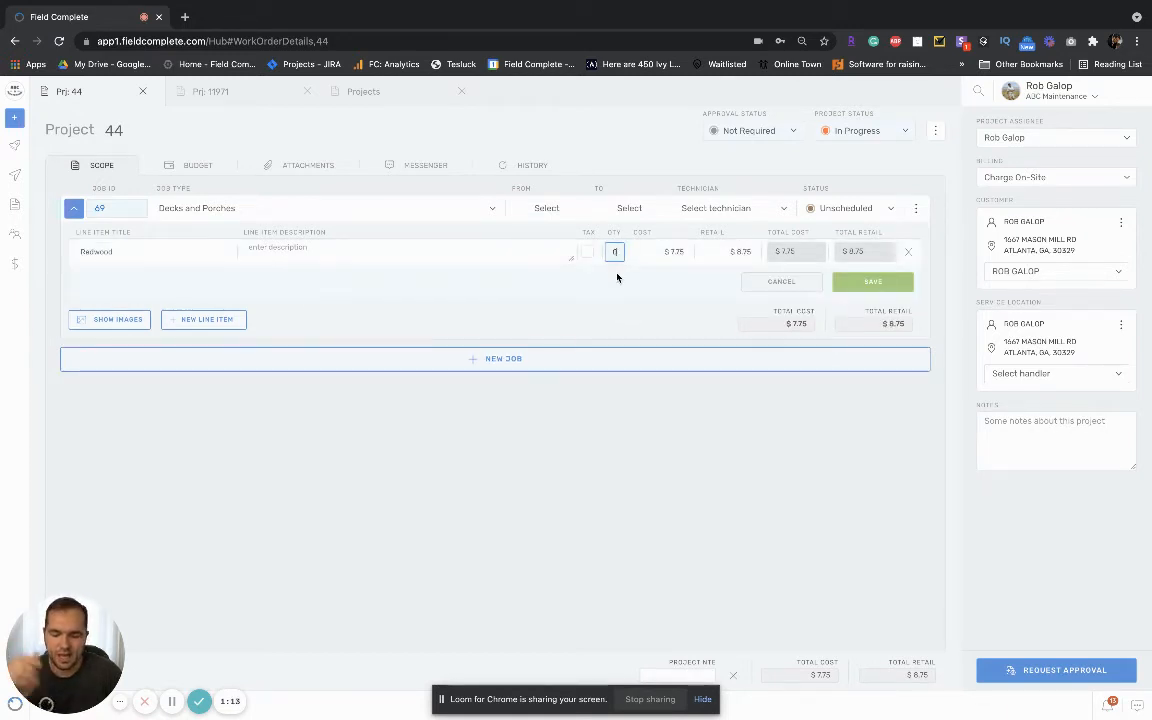
{"action": "type", "text": "778"}
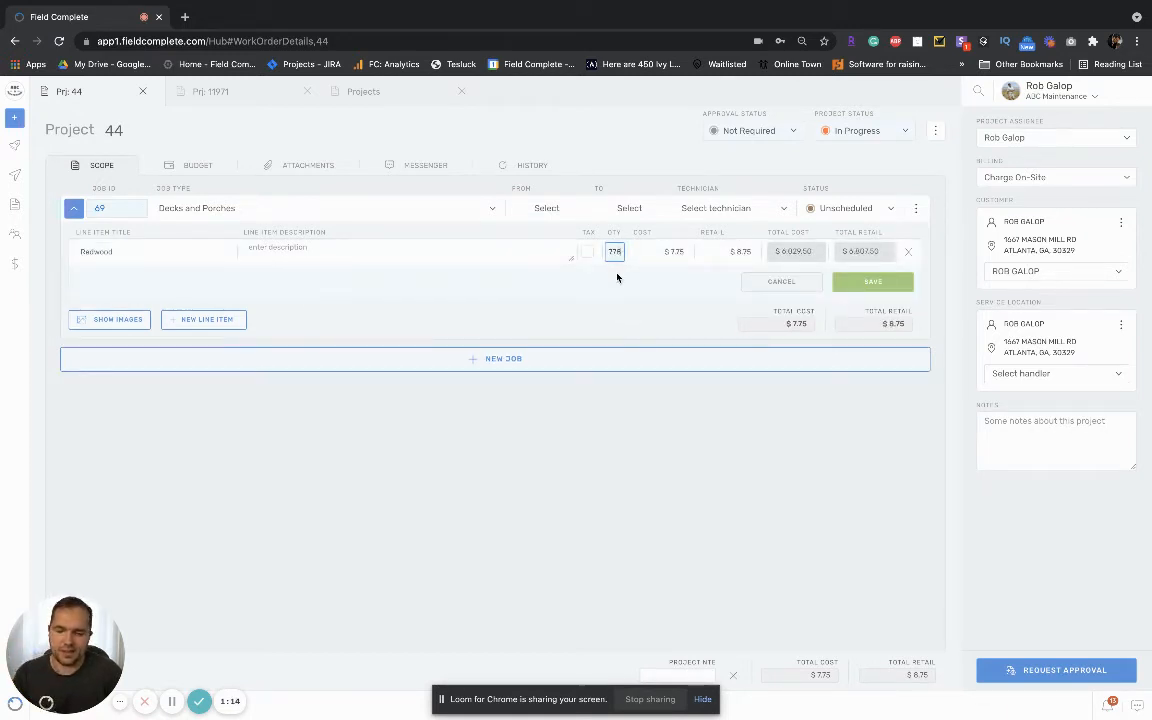
{"action": "left_click", "coordinate": [886, 286]}
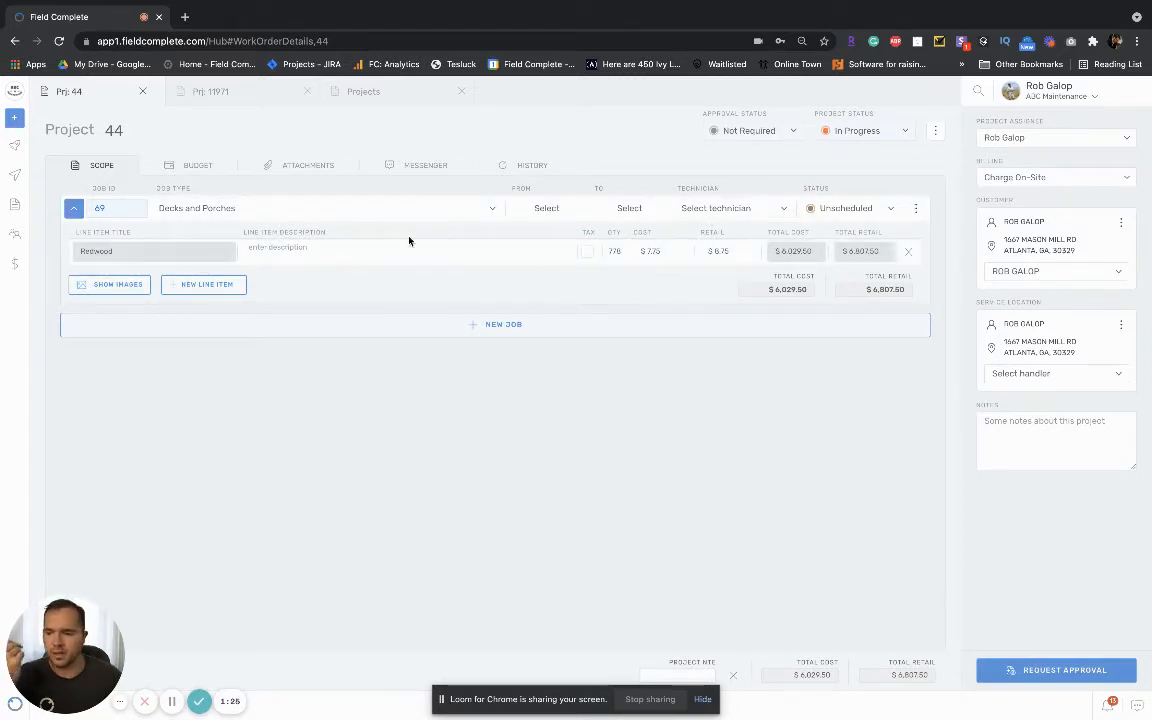
{"action": "left_click", "coordinate": [741, 252]}
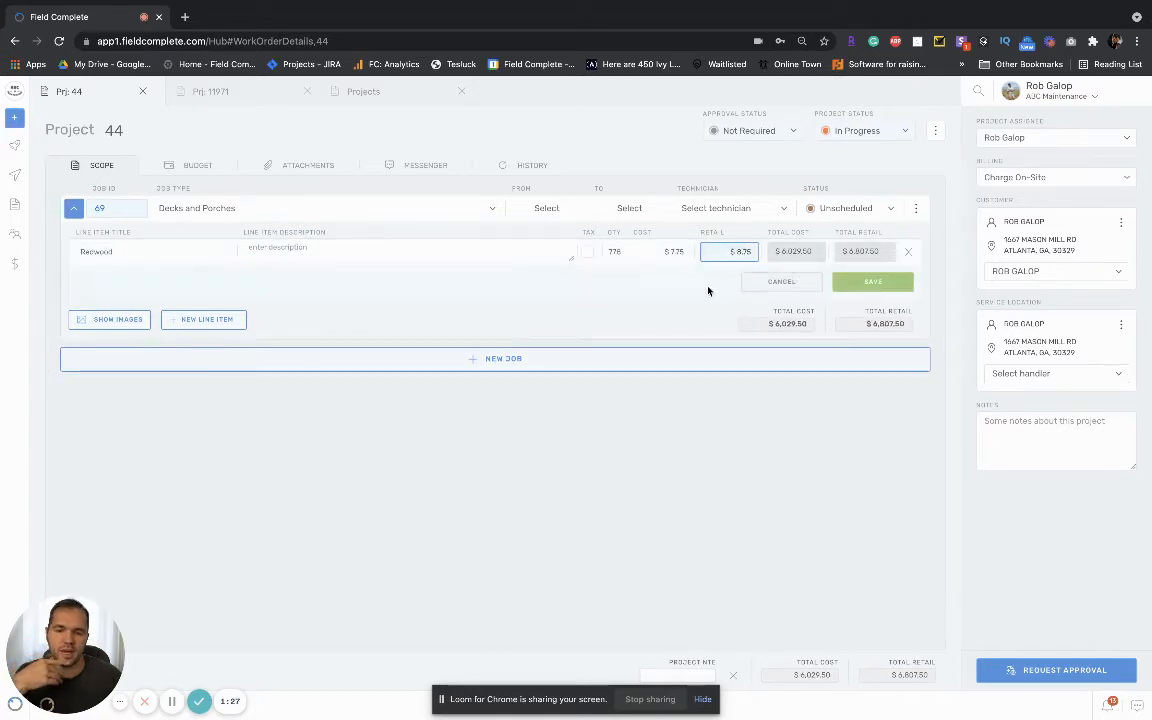
{"action": "left_click", "coordinate": [774, 284]}
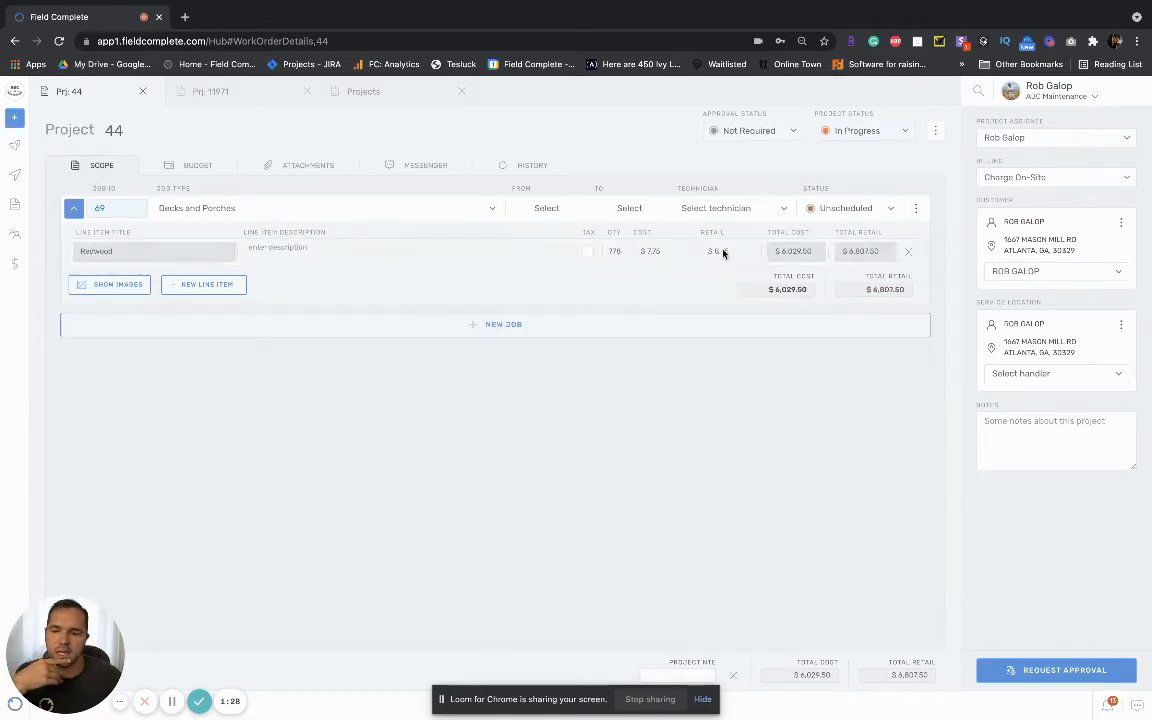
Step: Set up a new custom line item titled "Part" of type Other, with a cost of $40.00 and a retail price of $50.00
{"action": "left_click", "coordinate": [202, 287]}
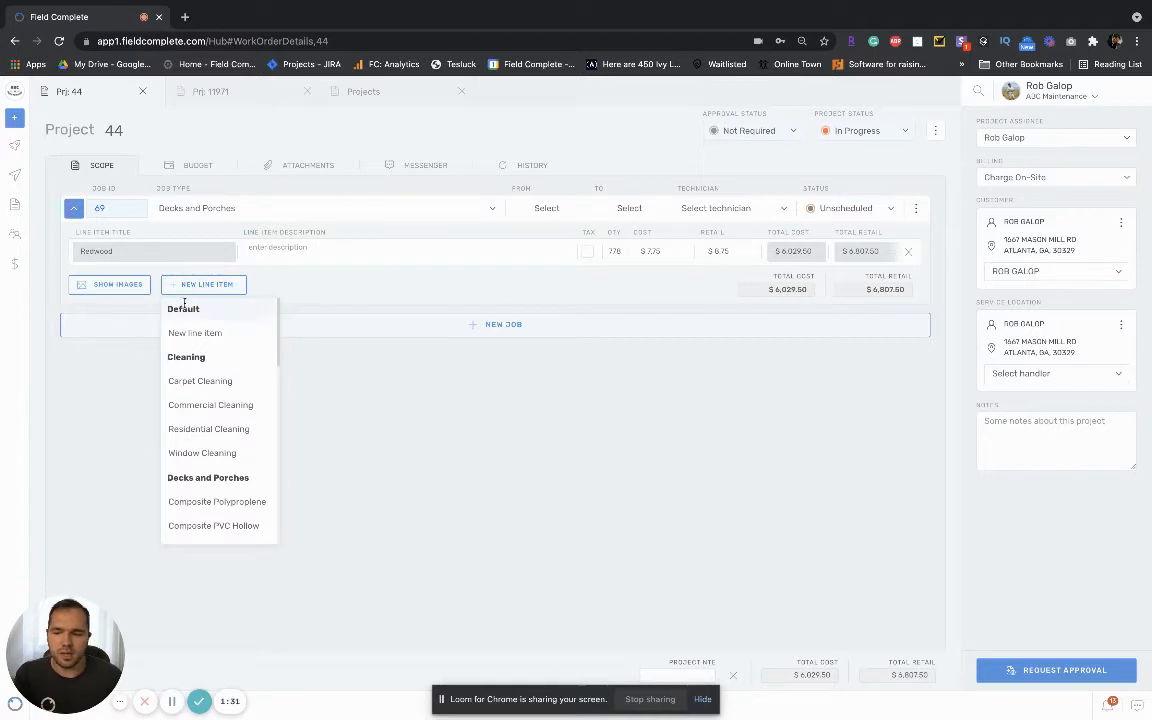
{"action": "left_click", "coordinate": [214, 336]}
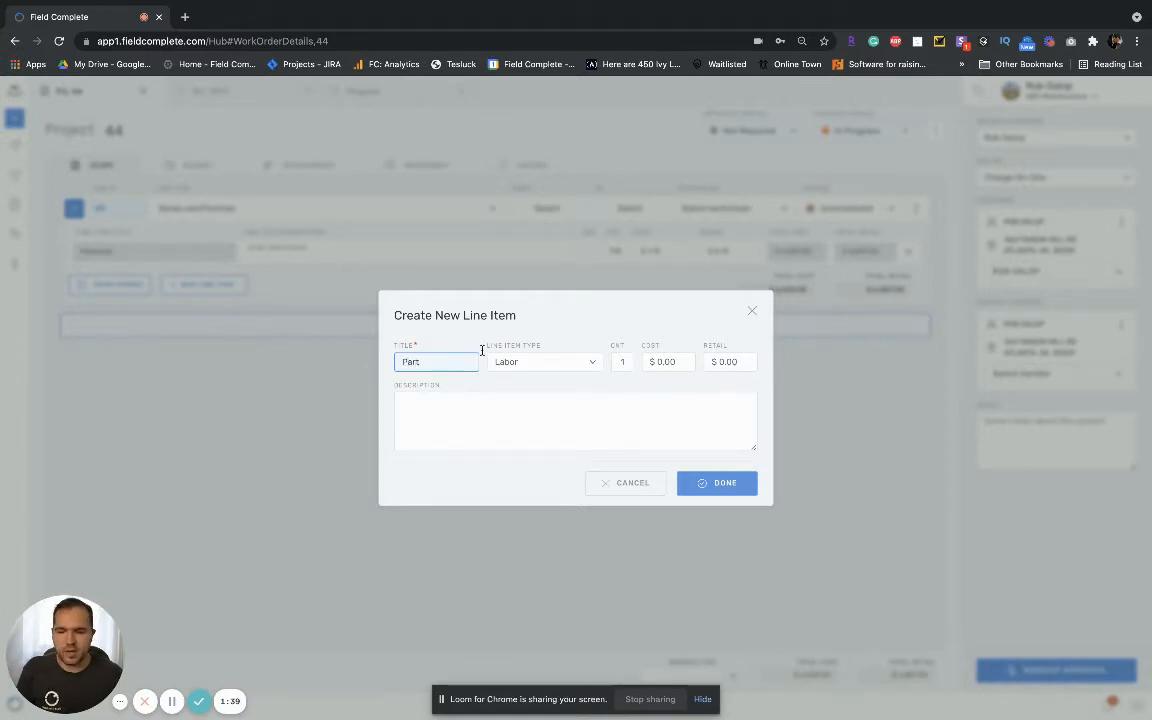
{"action": "left_click", "coordinate": [530, 363]}
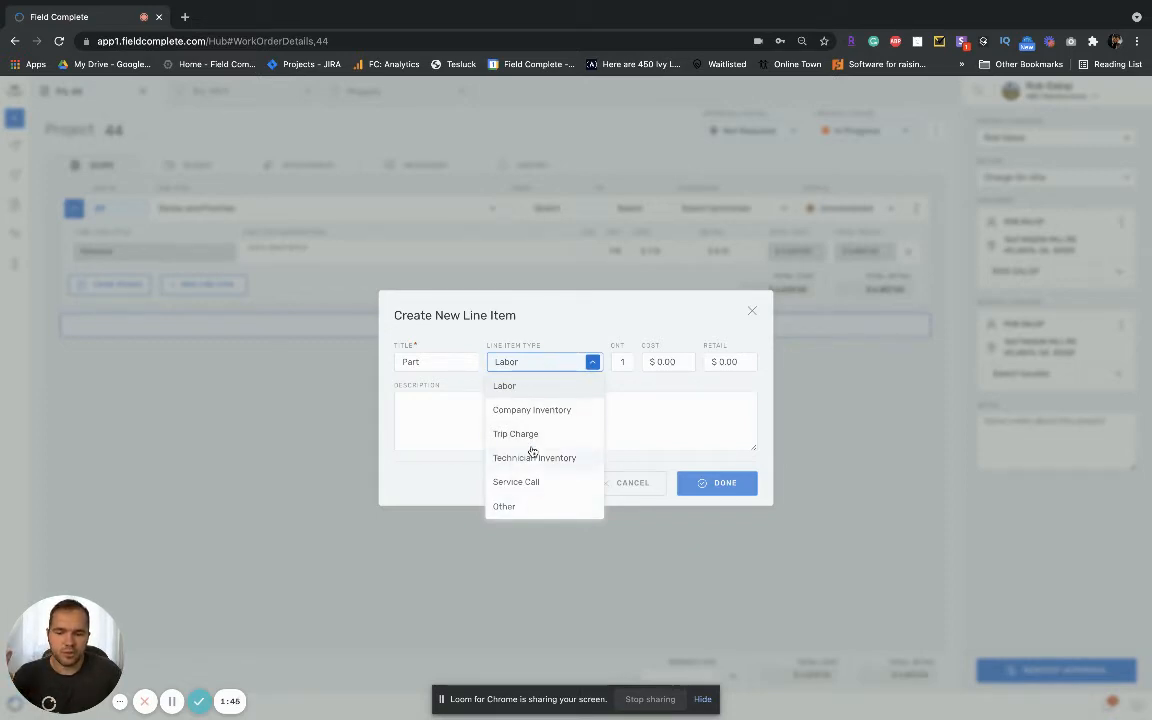
{"action": "left_click", "coordinate": [521, 508]}
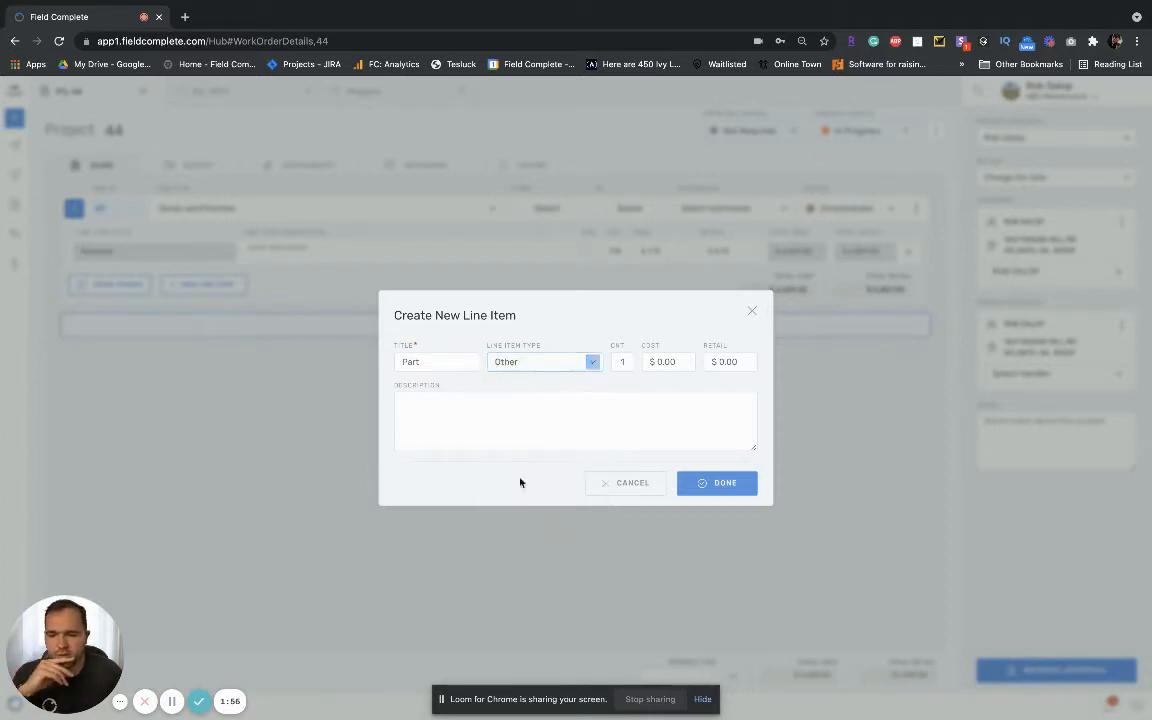
{"action": "left_click", "coordinate": [664, 361]}
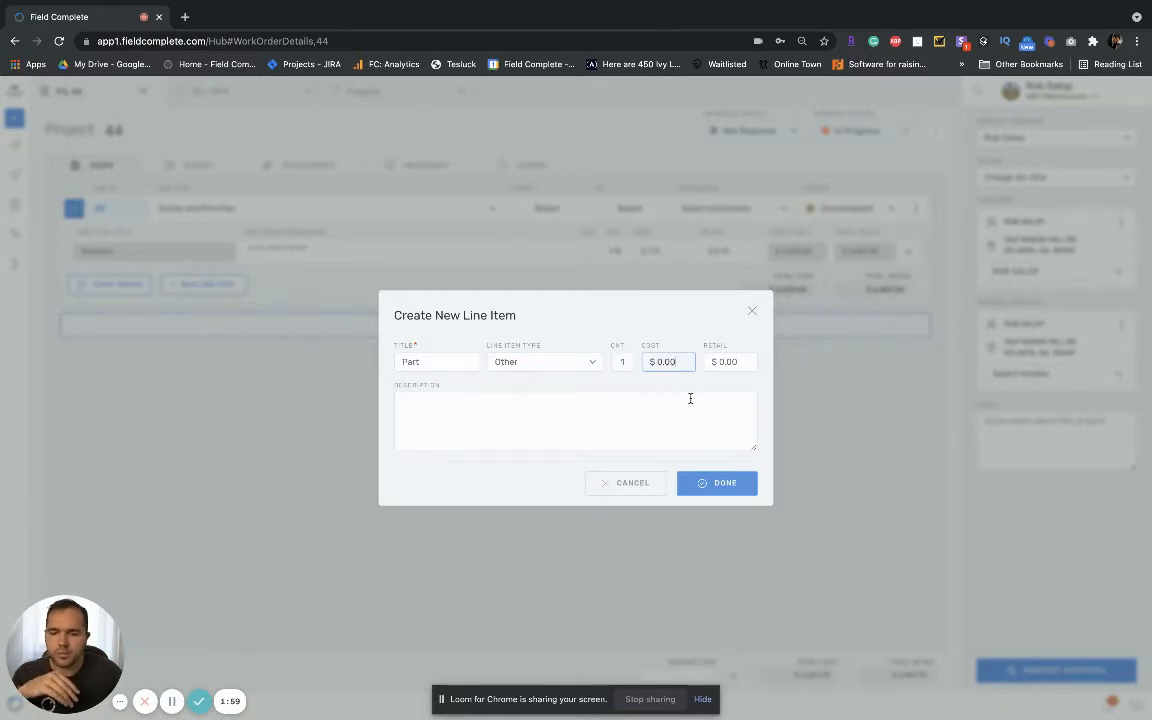
{"action": "type", "text": "4"}
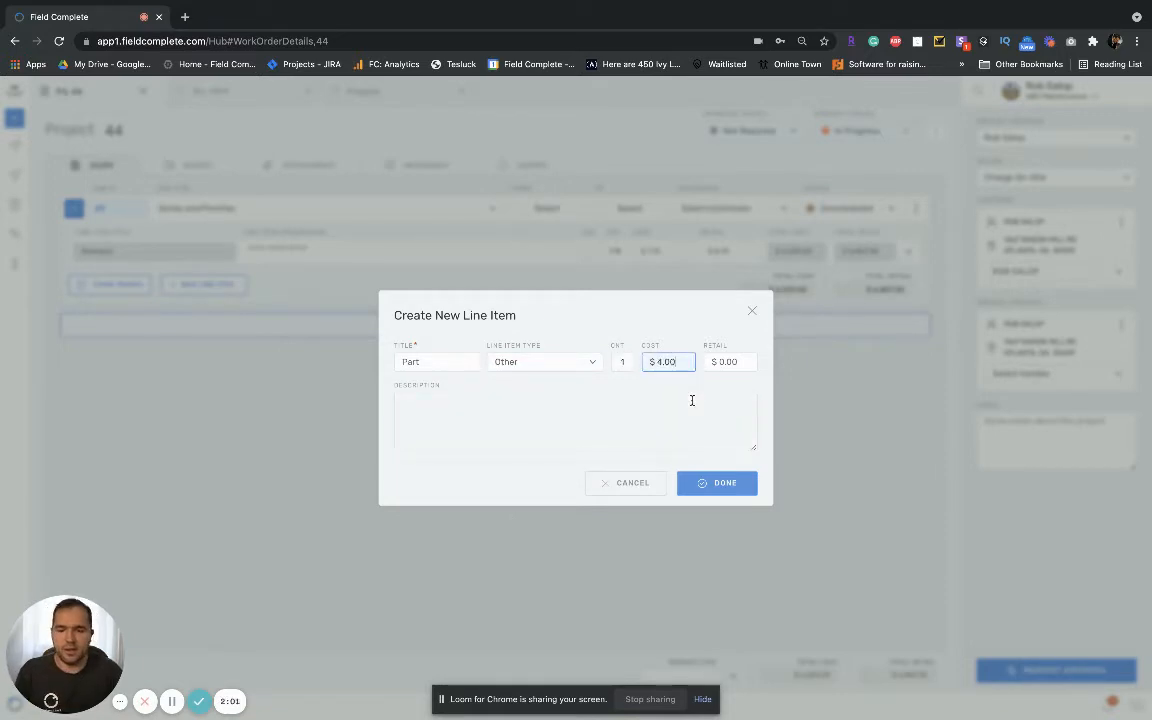
{"action": "type", "text": "0"}
{"action": "left_click", "coordinate": [743, 362]}
{"action": "type", "text": "40"}
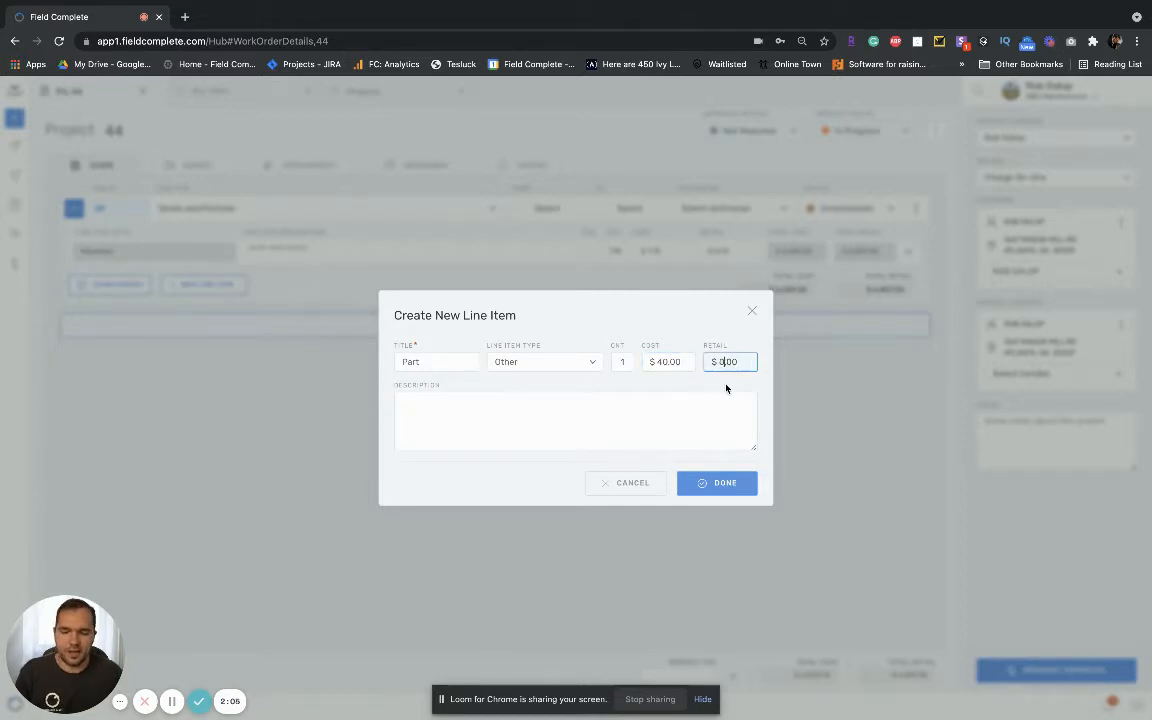
Step: Describe the Part line item as "Home Depot Purchase. Receipt Attached" and add it to the job
{"action": "left_click", "coordinate": [583, 413]}
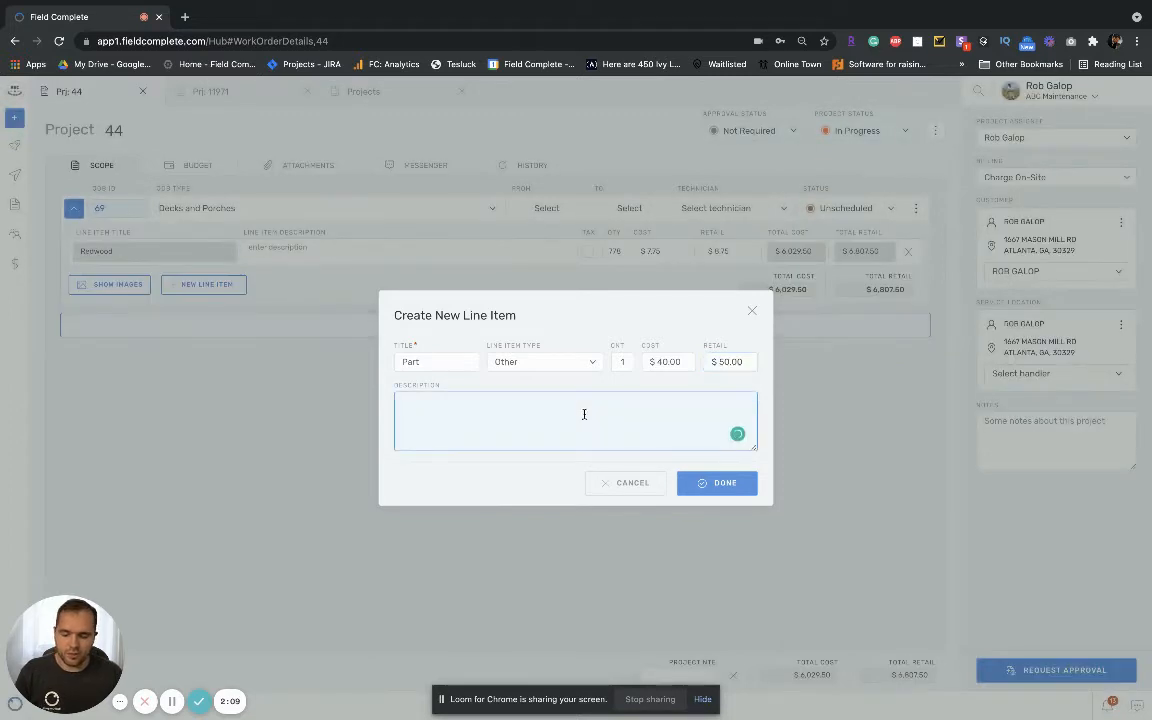
{"action": "type", "text": "Home"}
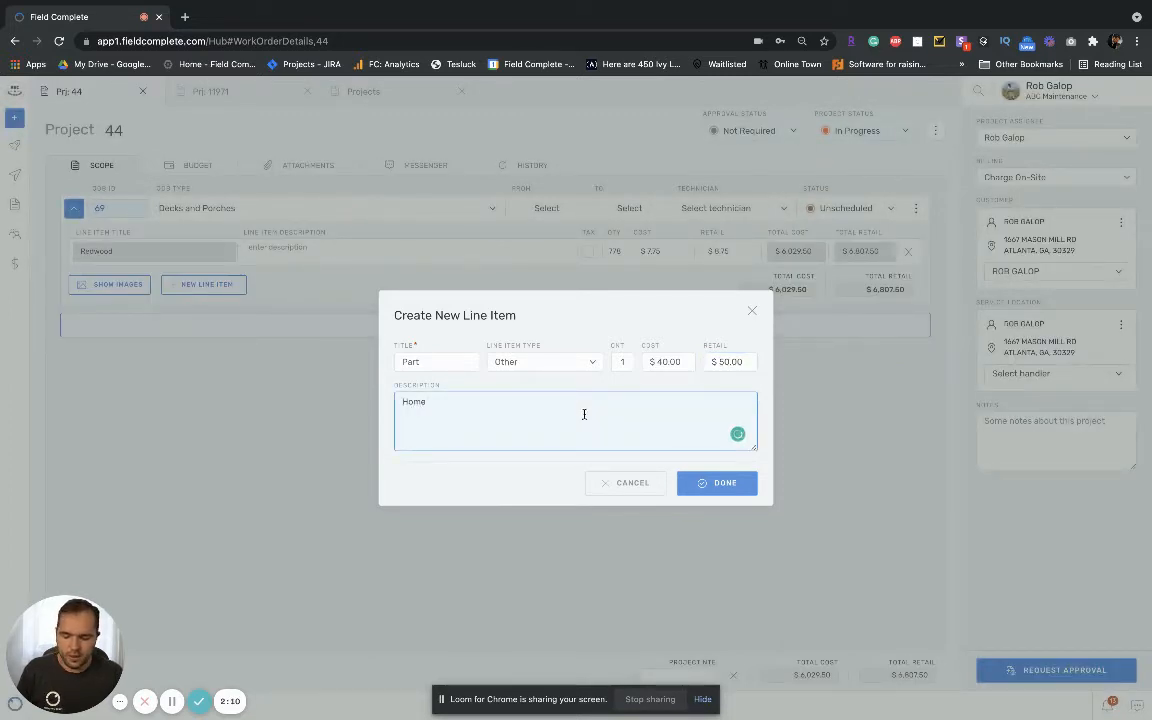
{"action": "type", "text": " Depot"}
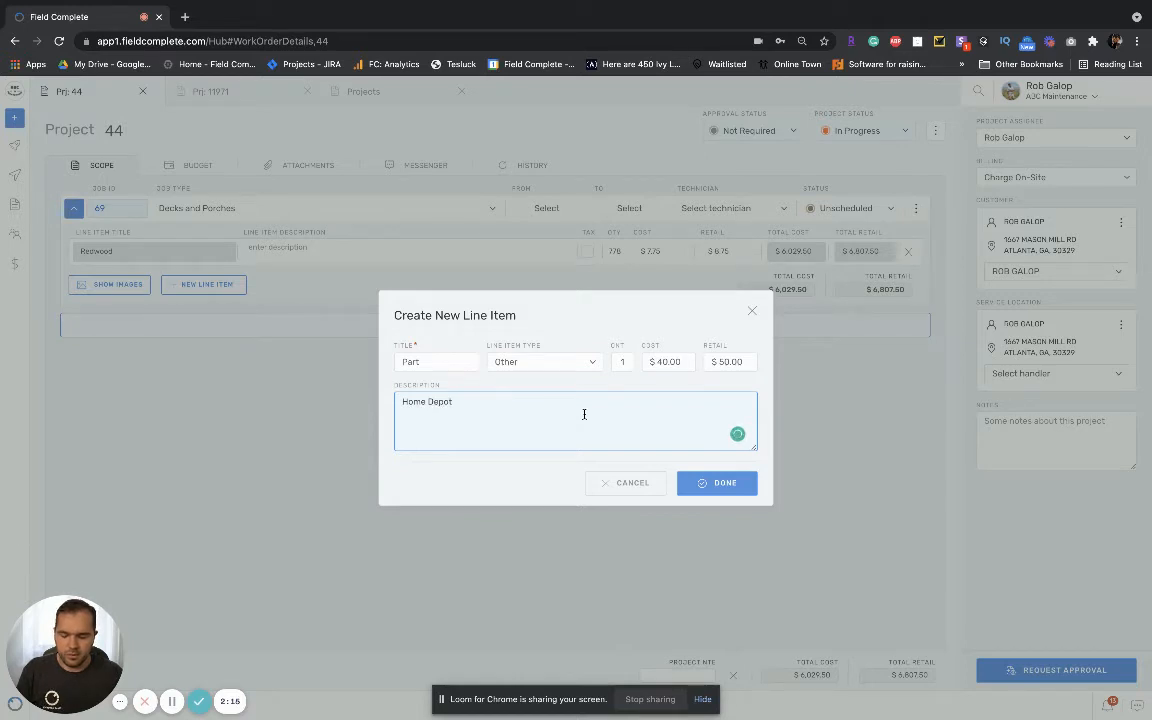
{"action": "type", "text": " Purch"}
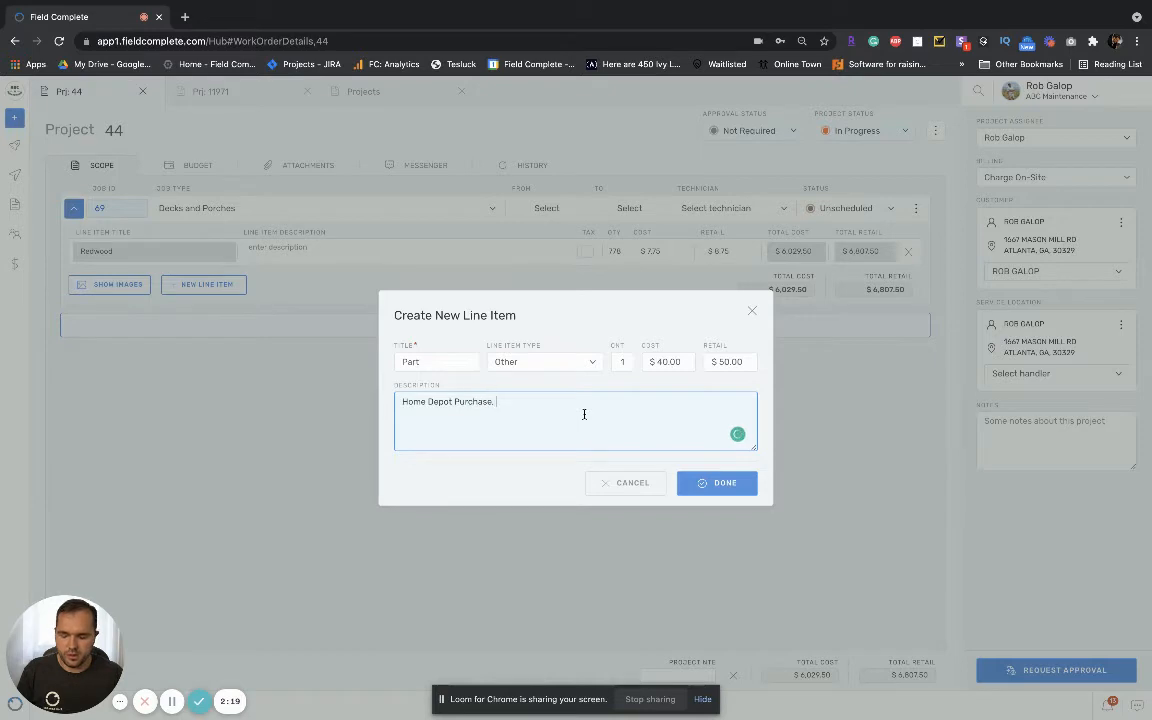
{"action": "type", "text": "ase. "}
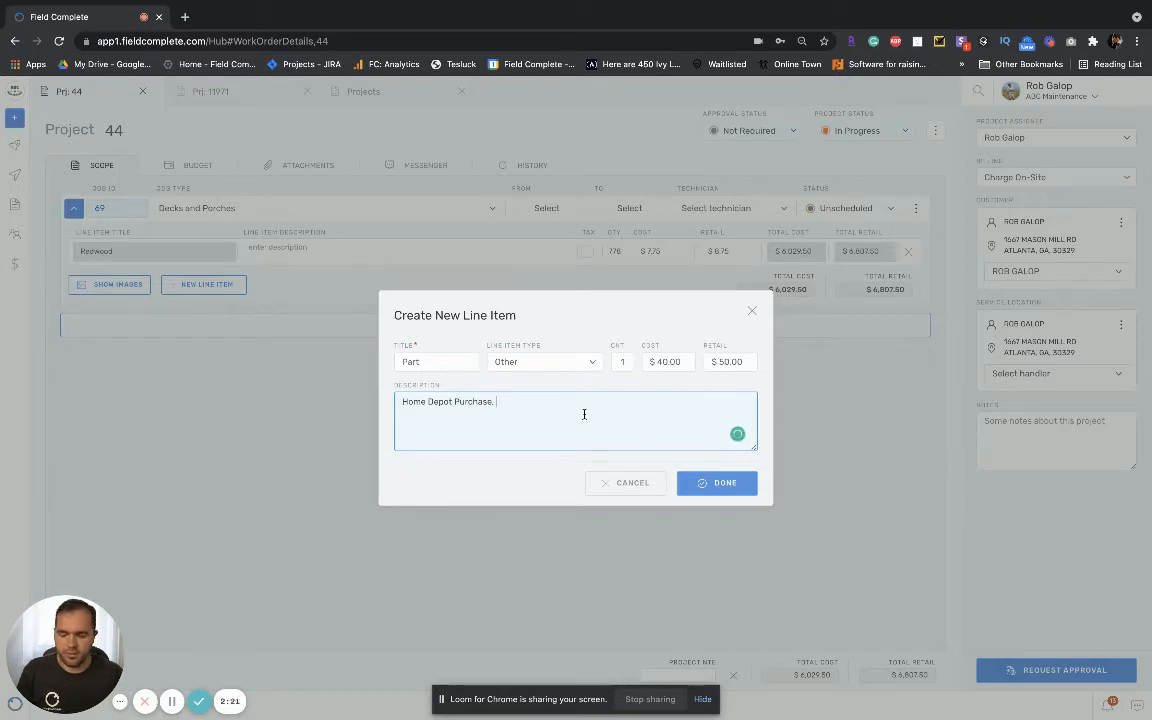
{"action": "type", "text": "Reciept"}
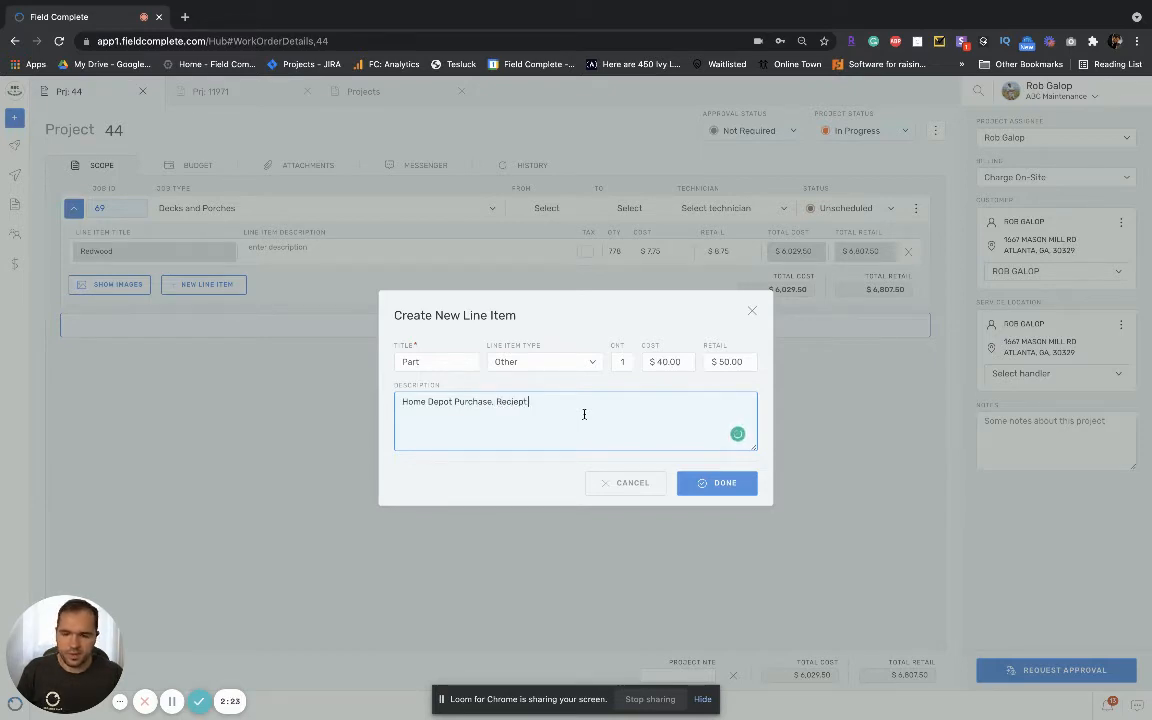
{"action": "type", "text": " attached"}
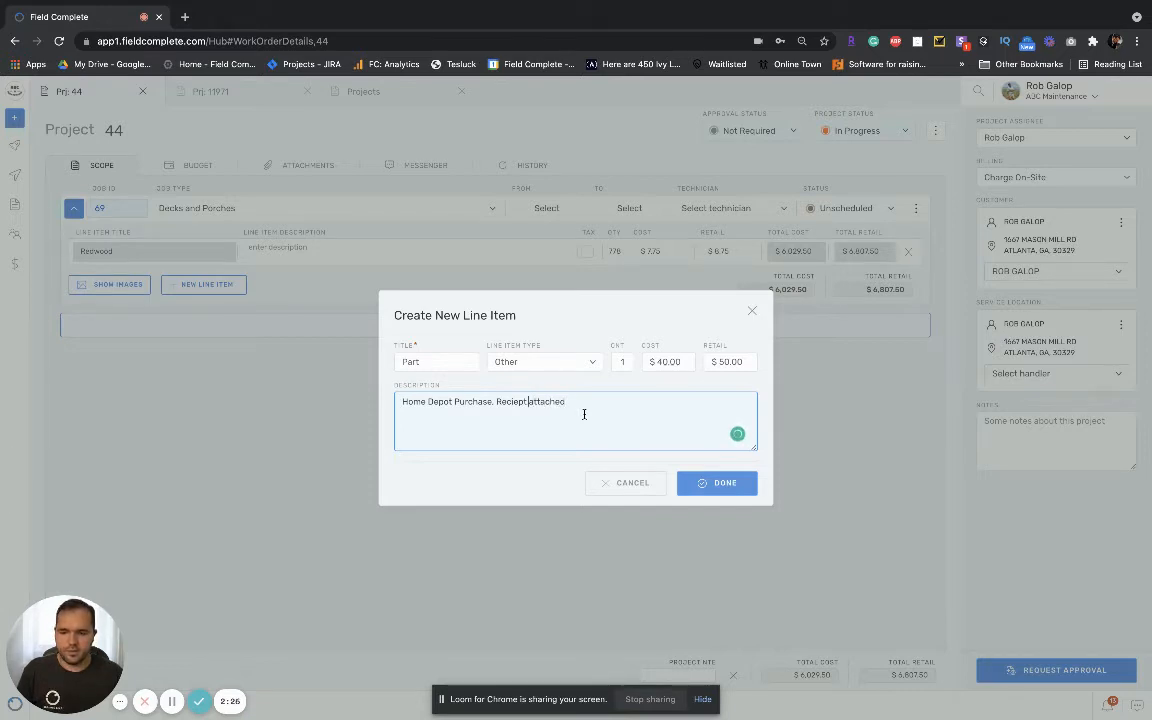
{"action": "key", "text": "BackSpace"}
{"action": "type", "text": "A"}
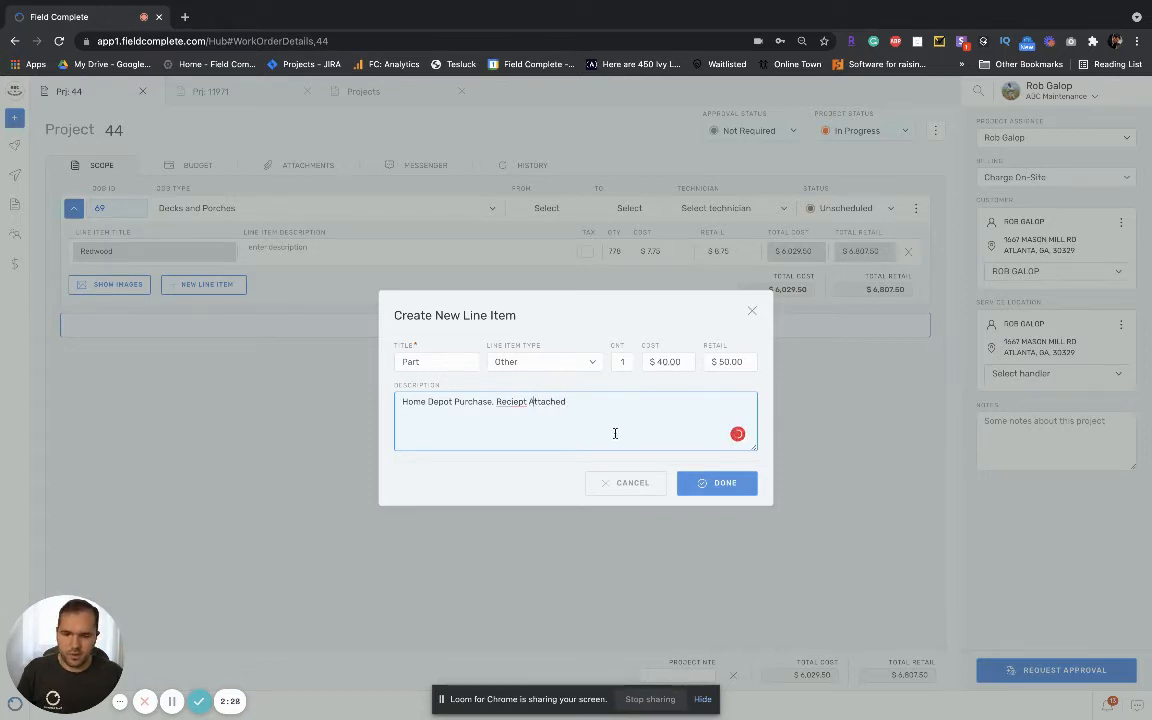
{"action": "left_click", "coordinate": [515, 423]}
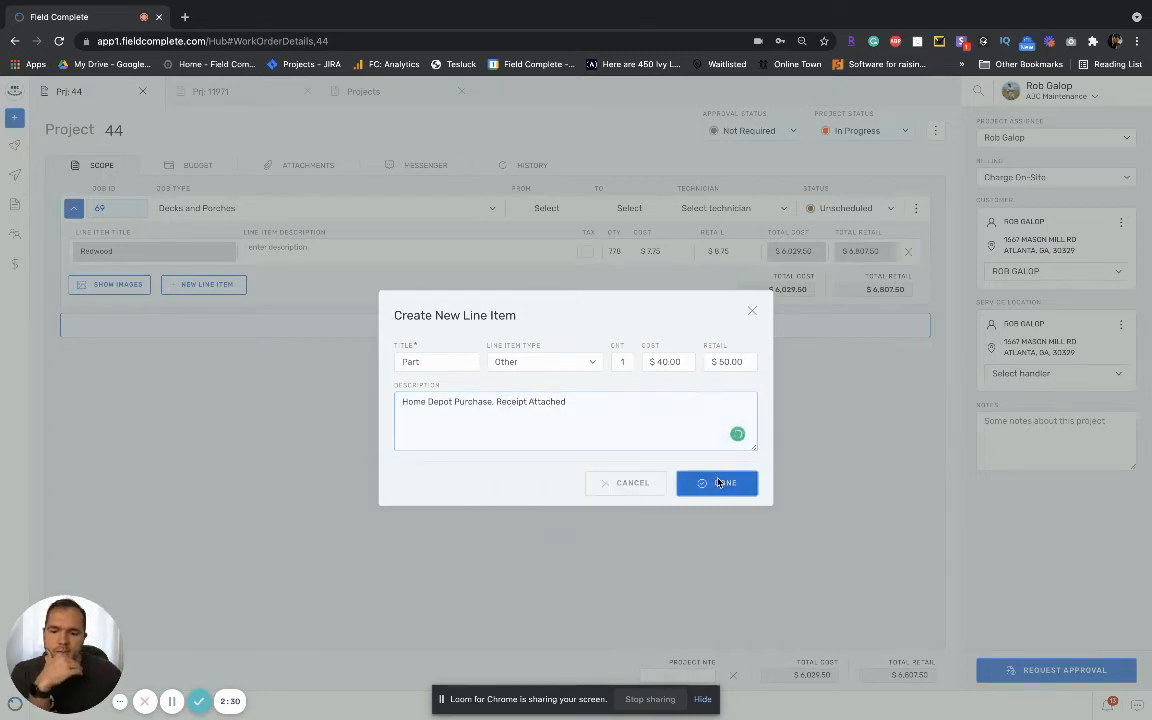
{"action": "left_click", "coordinate": [718, 483]}
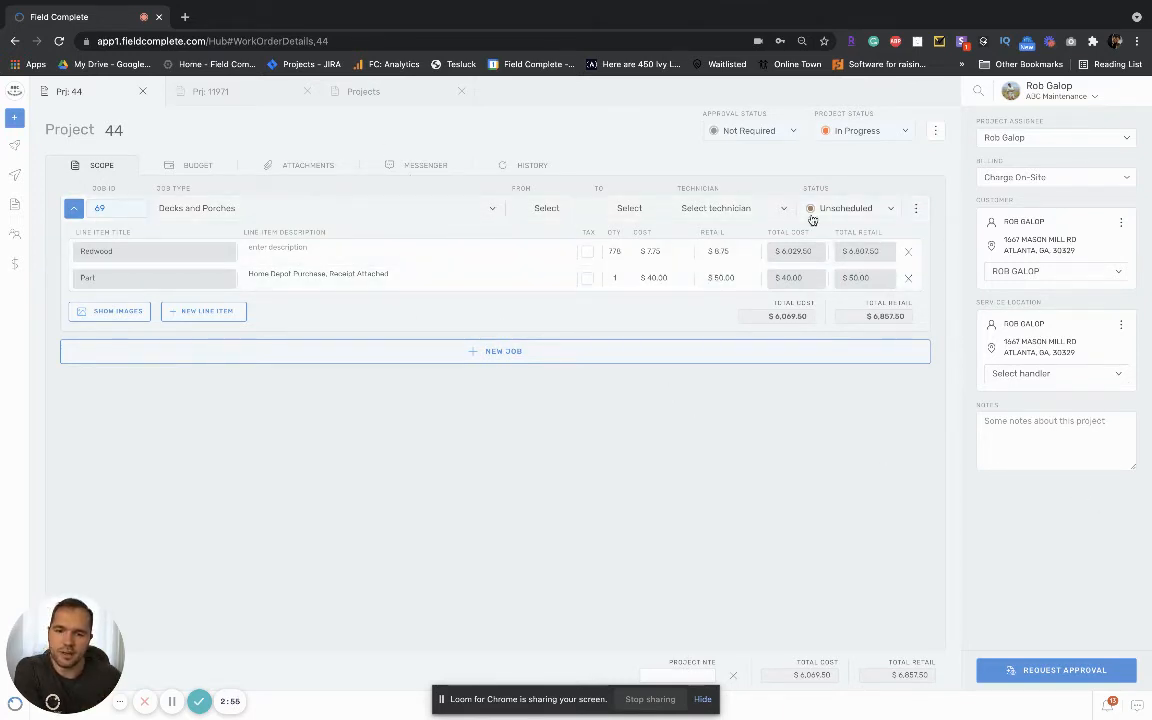
{"action": "left_click", "coordinate": [520, 355]}
{"action": "left_click", "coordinate": [622, 482]}
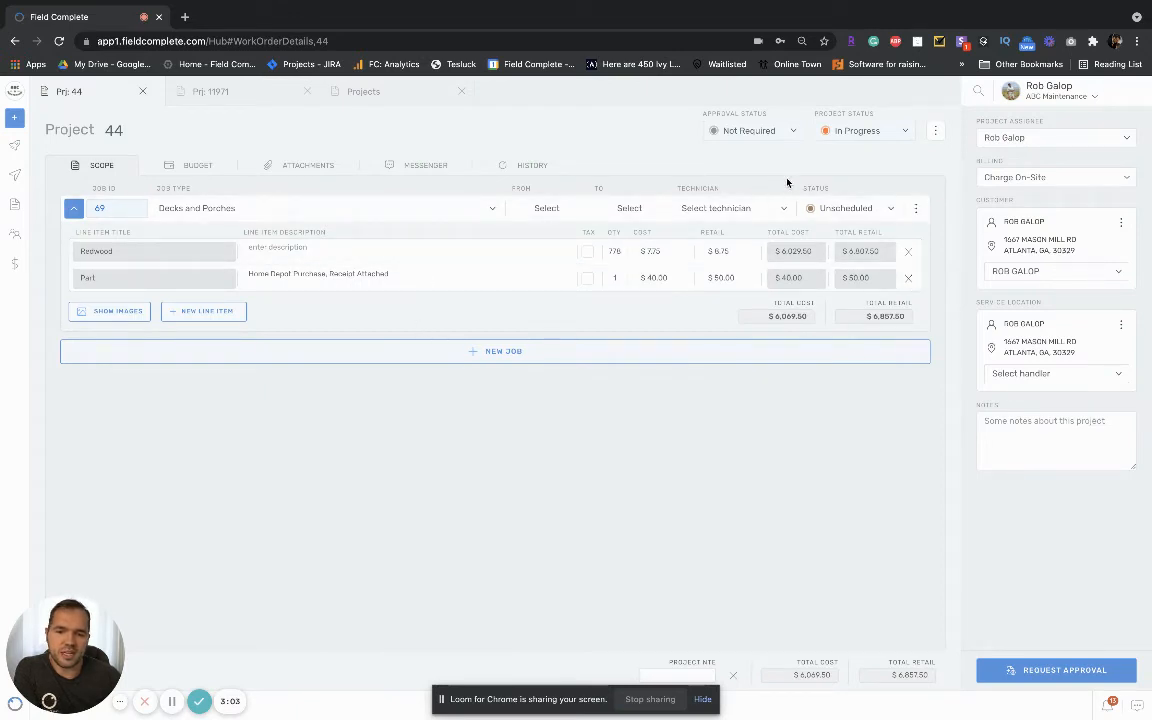
Step: Open an approval request for the project and add the suggested customer e-mail as its recipient
{"action": "left_click", "coordinate": [1063, 672]}
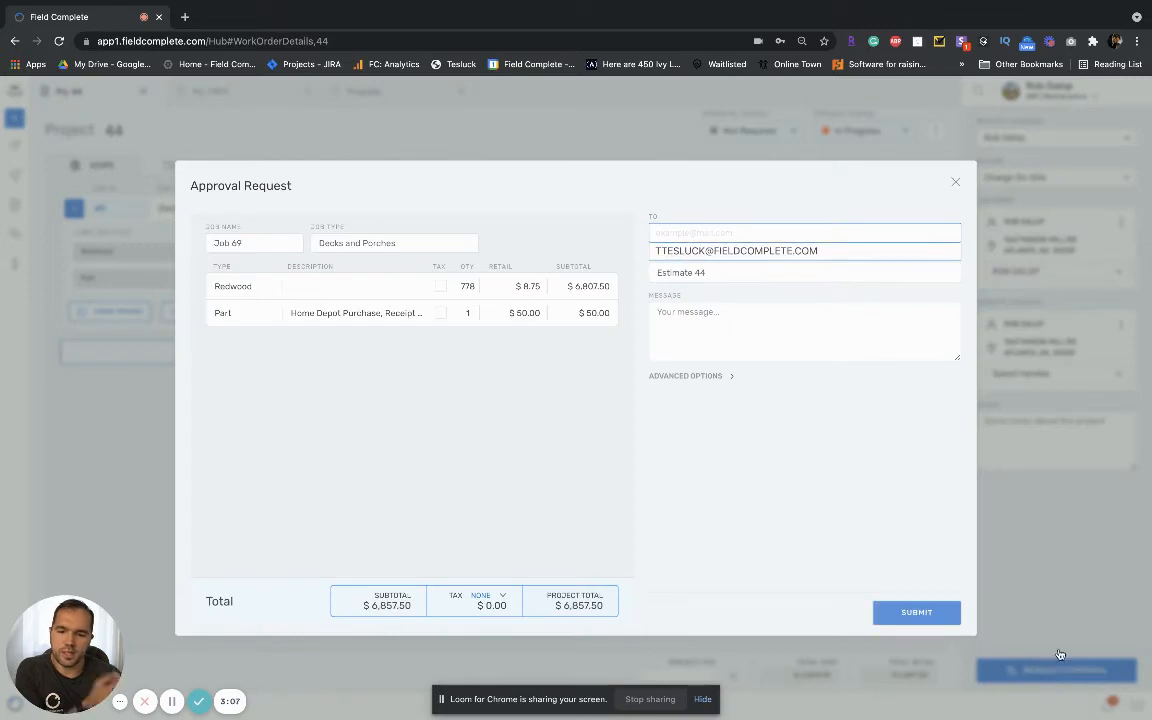
{"action": "left_click", "coordinate": [733, 251]}
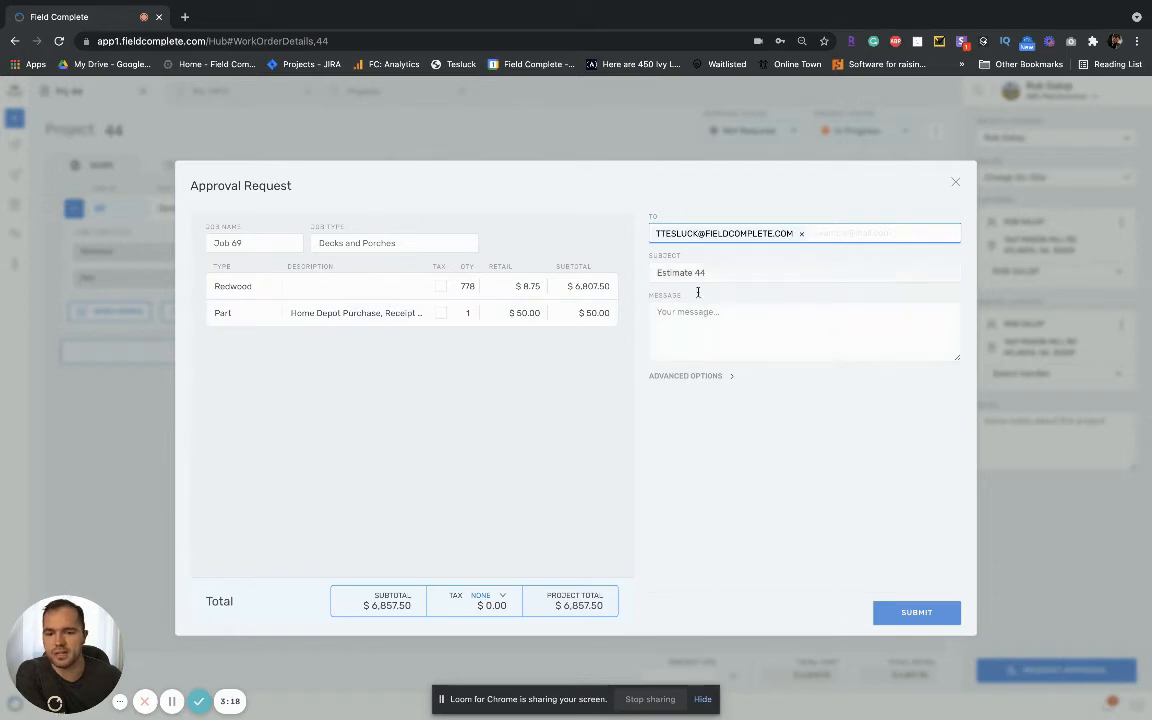
Step: Examine the approval request's advanced options, including image delivery and the document embedding choices, leaving them as they are
{"action": "left_click", "coordinate": [711, 377]}
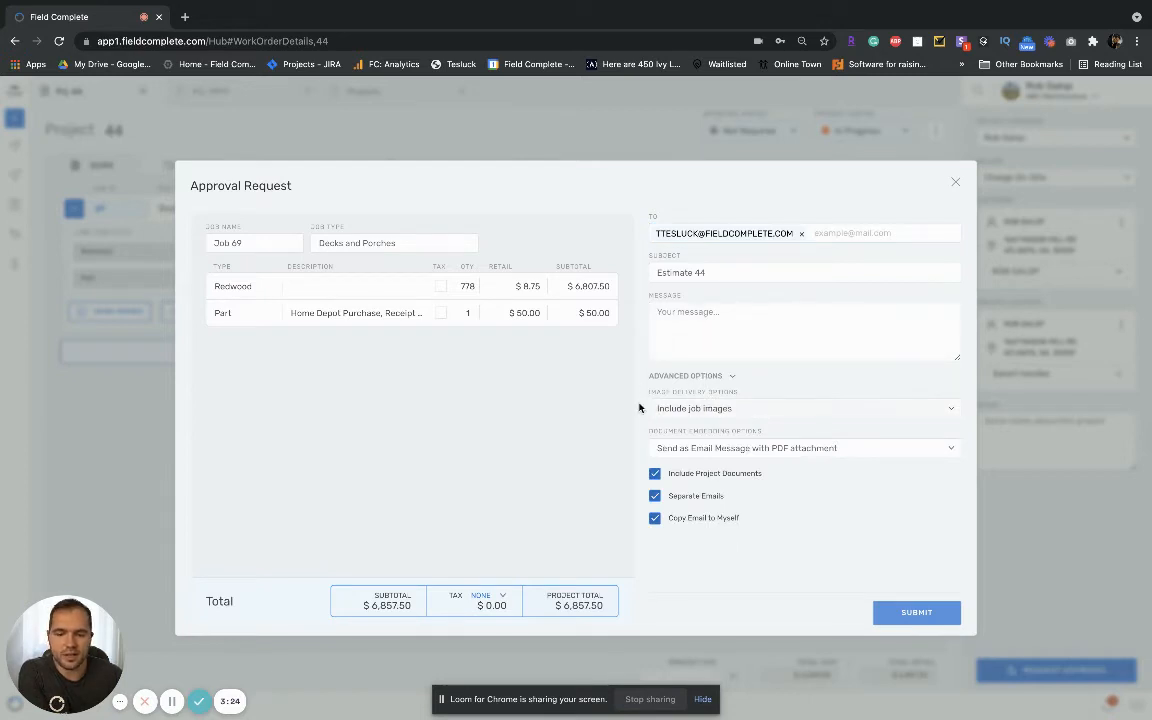
{"action": "left_click", "coordinate": [758, 407]}
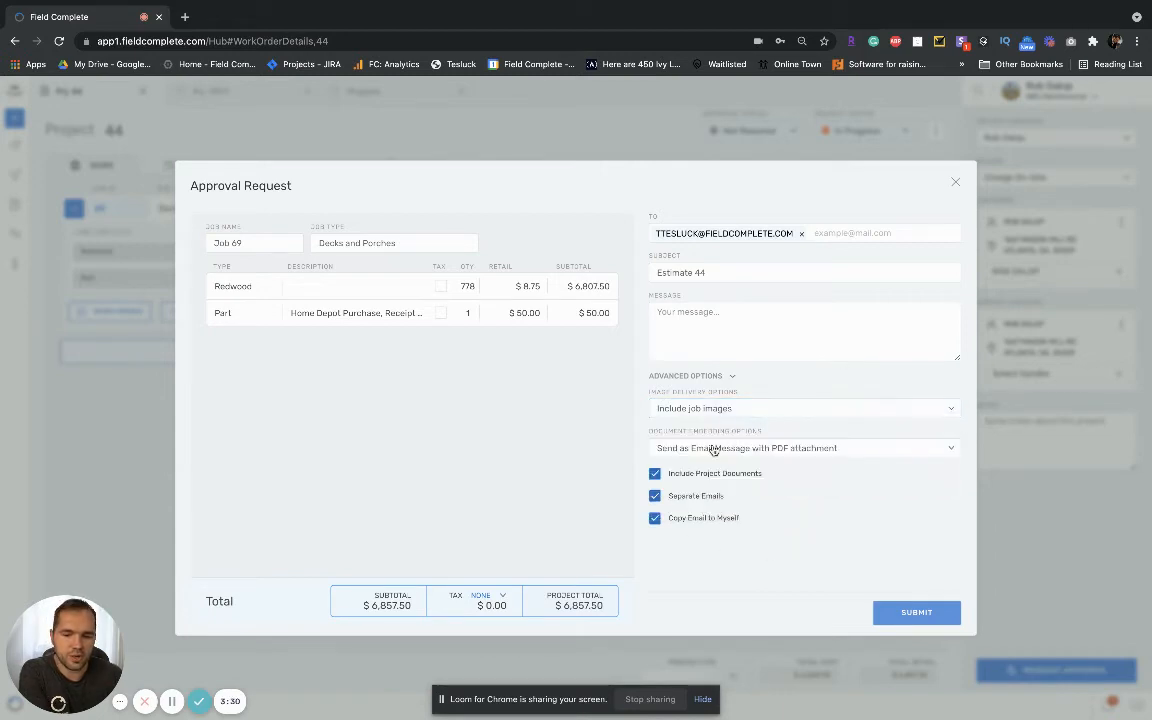
{"action": "left_click", "coordinate": [772, 448]}
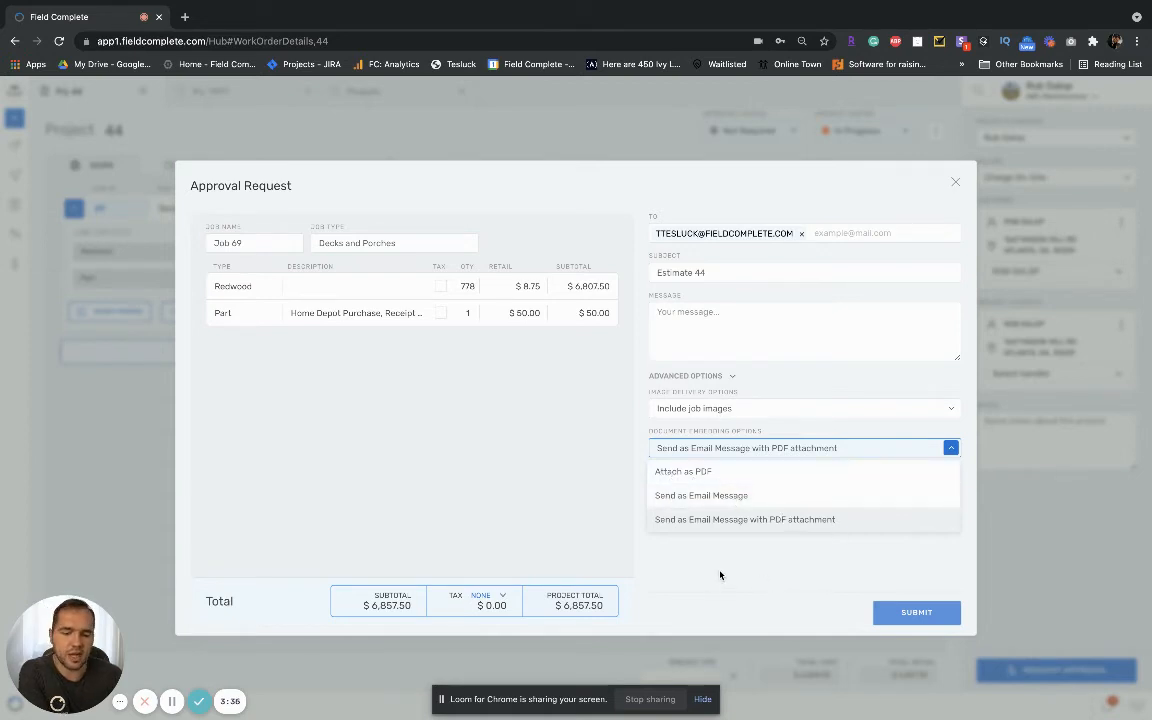
{"action": "left_click", "coordinate": [774, 570]}
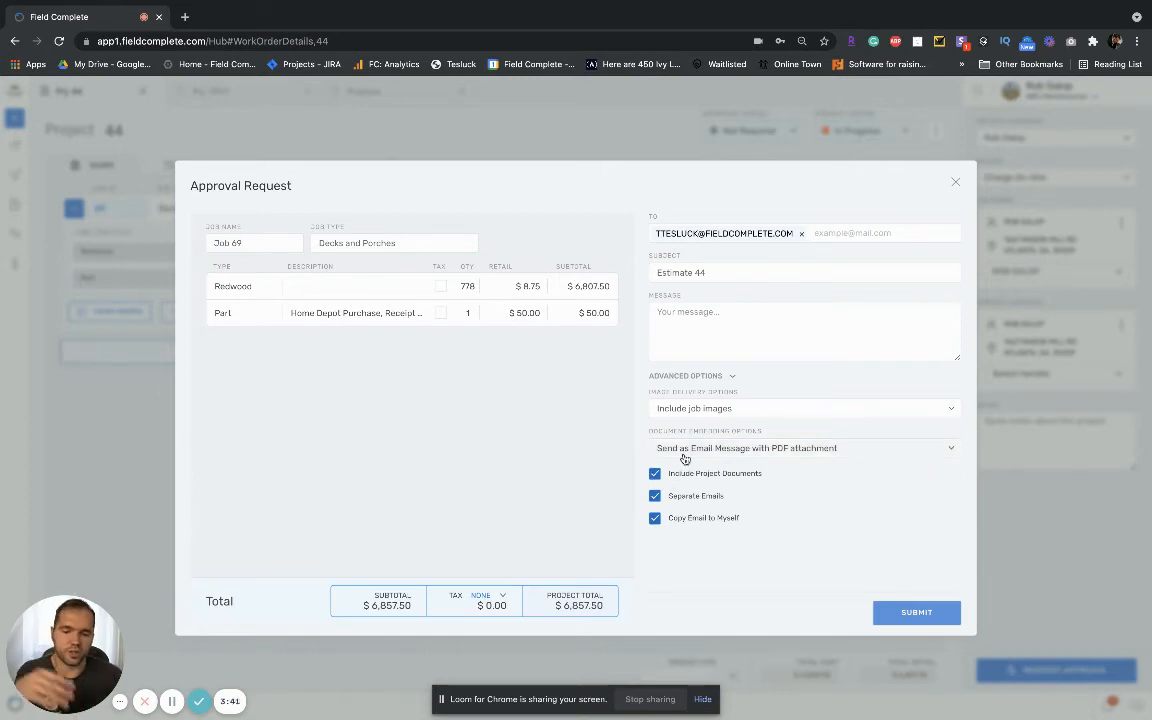
{"action": "left_click", "coordinate": [702, 377]}
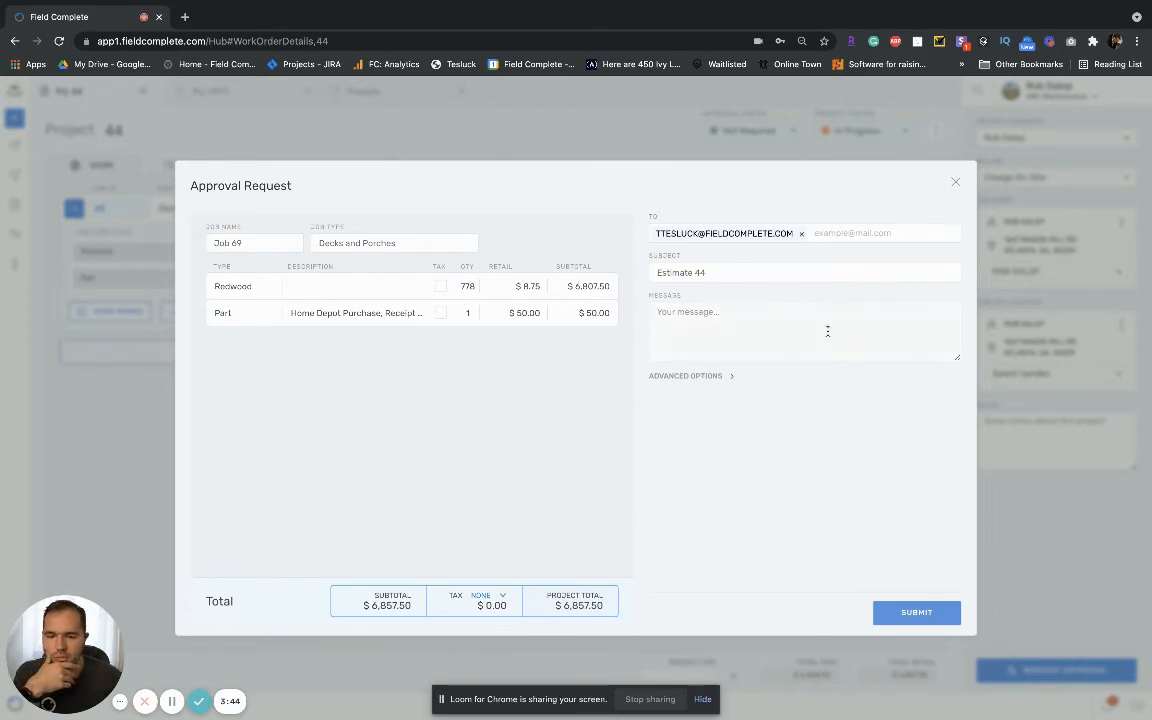
{"action": "left_click", "coordinate": [695, 378]}
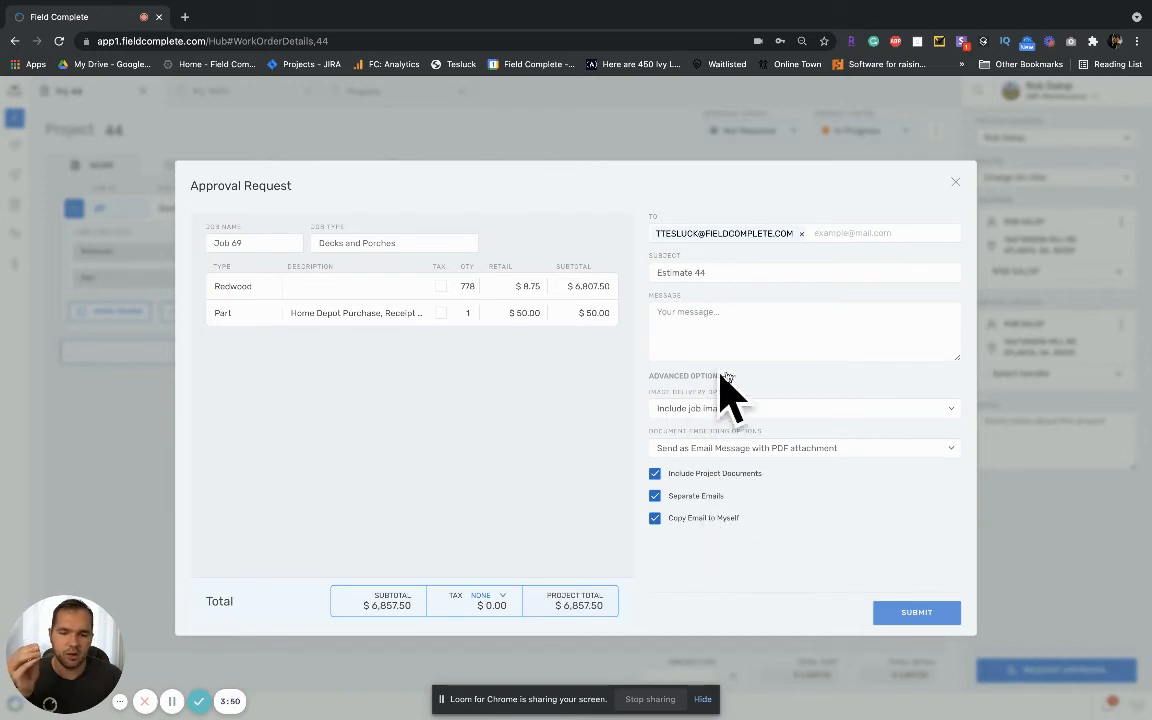
{"action": "left_click", "coordinate": [710, 377]}
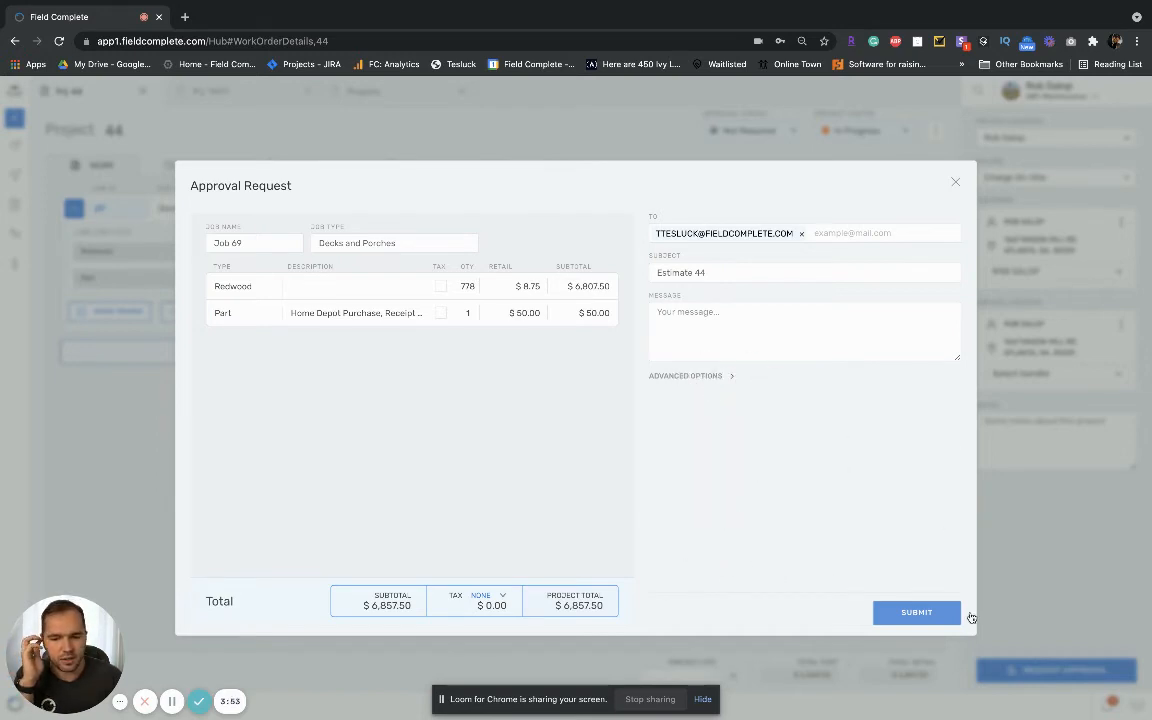
Step: Submit the approval request and review Estimate44.pdf in a full-screen preview outside the browser before returning to the project
{"action": "left_click", "coordinate": [912, 613]}
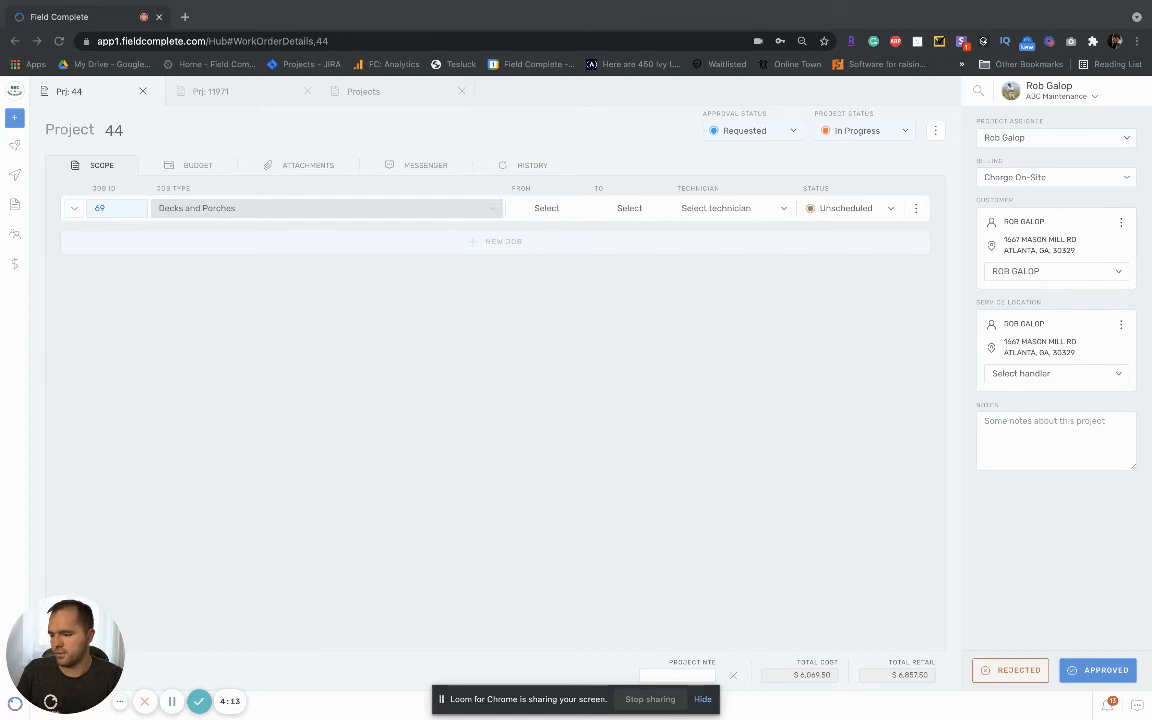
{"action": "key", "text": "ctrl+Left"}
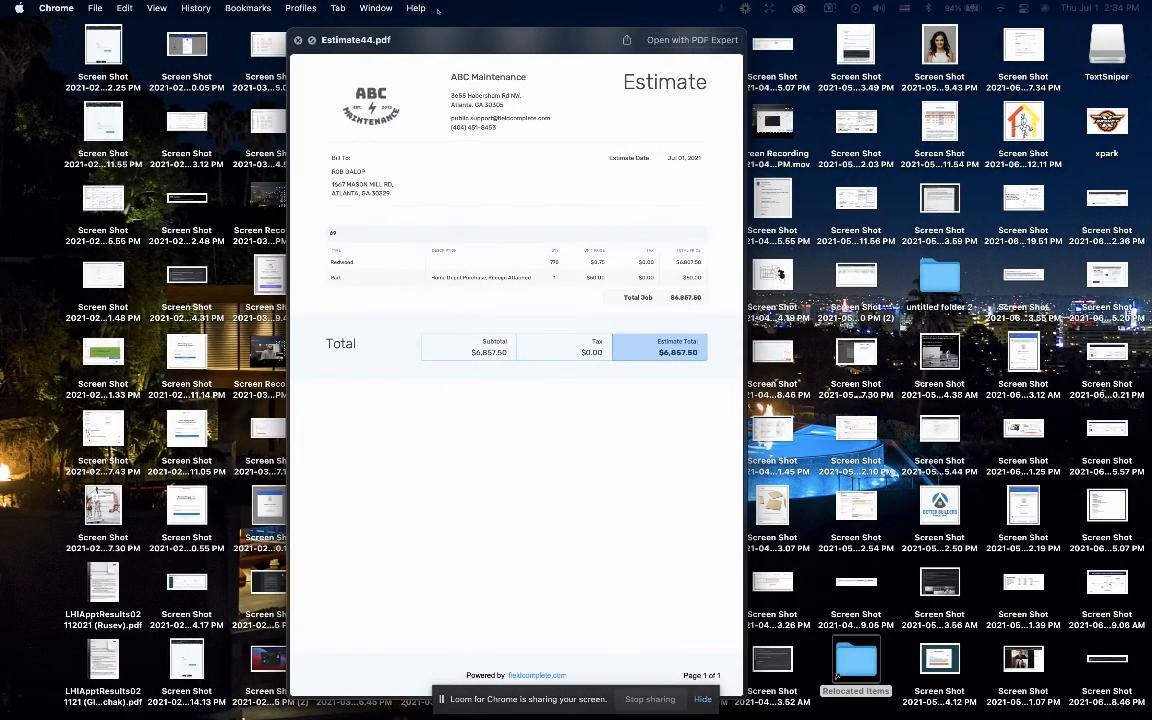
{"action": "left_click", "coordinate": [312, 40]}
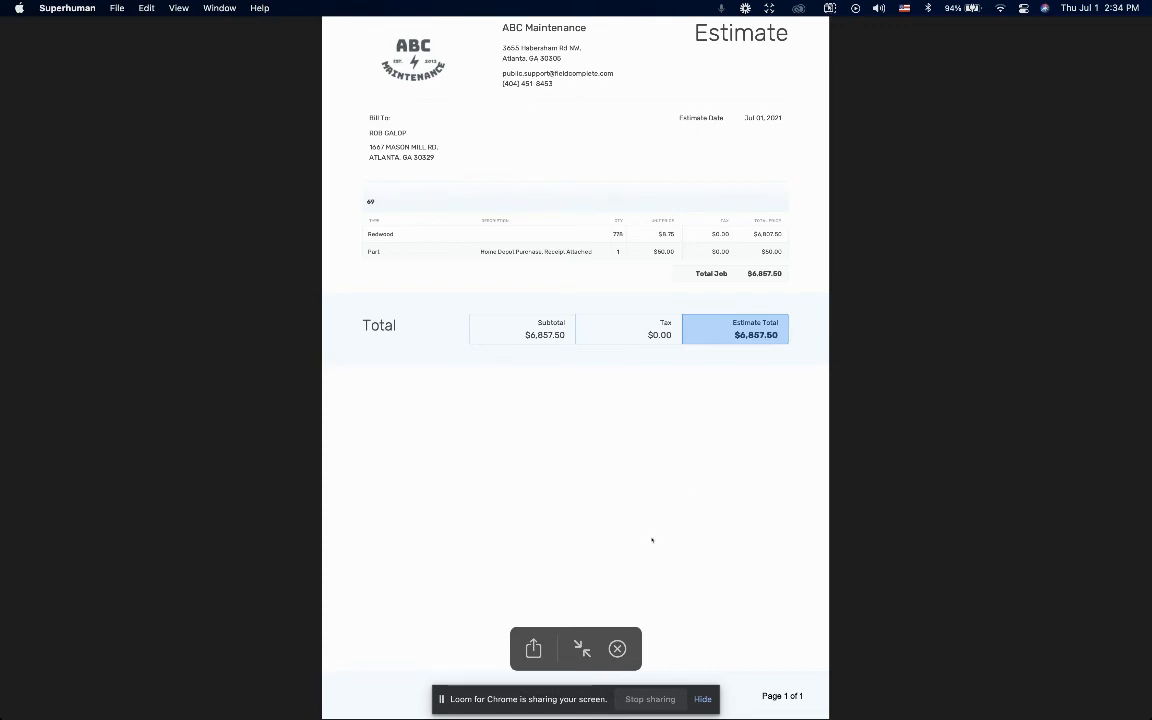
{"action": "key", "text": "ctrl+Right"}
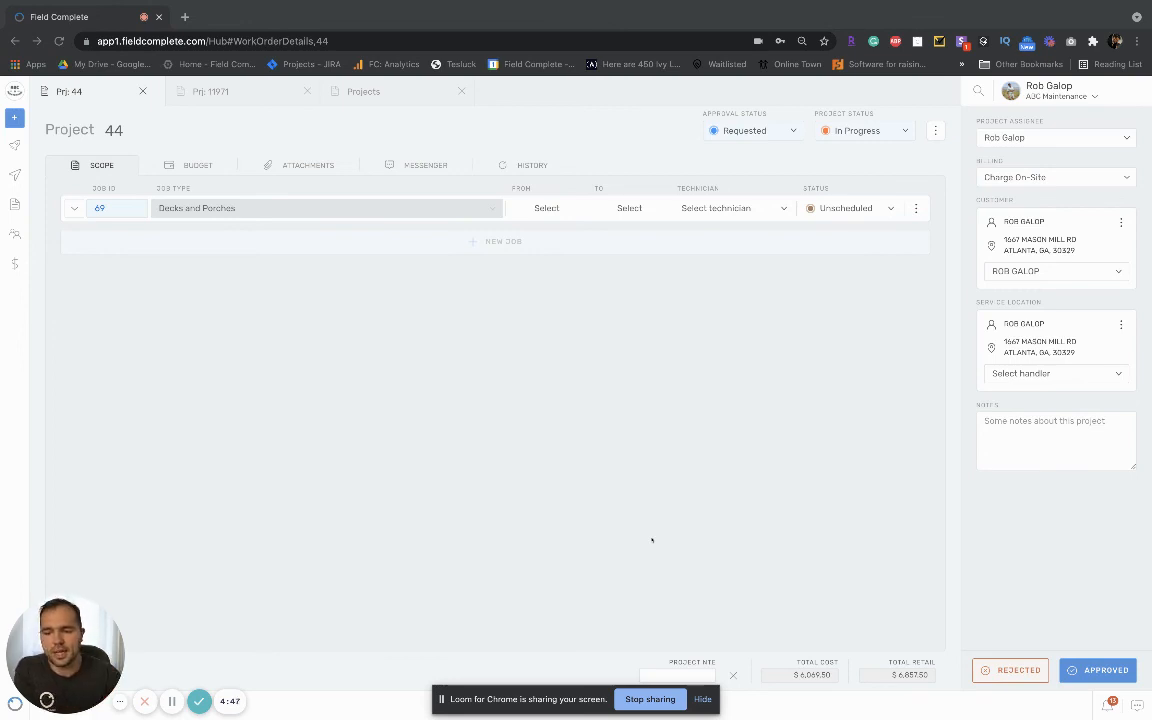
Step: Mark the requested estimate as approved and expand the Decks and Porches job to show its line items
{"action": "left_click", "coordinate": [1055, 572]}
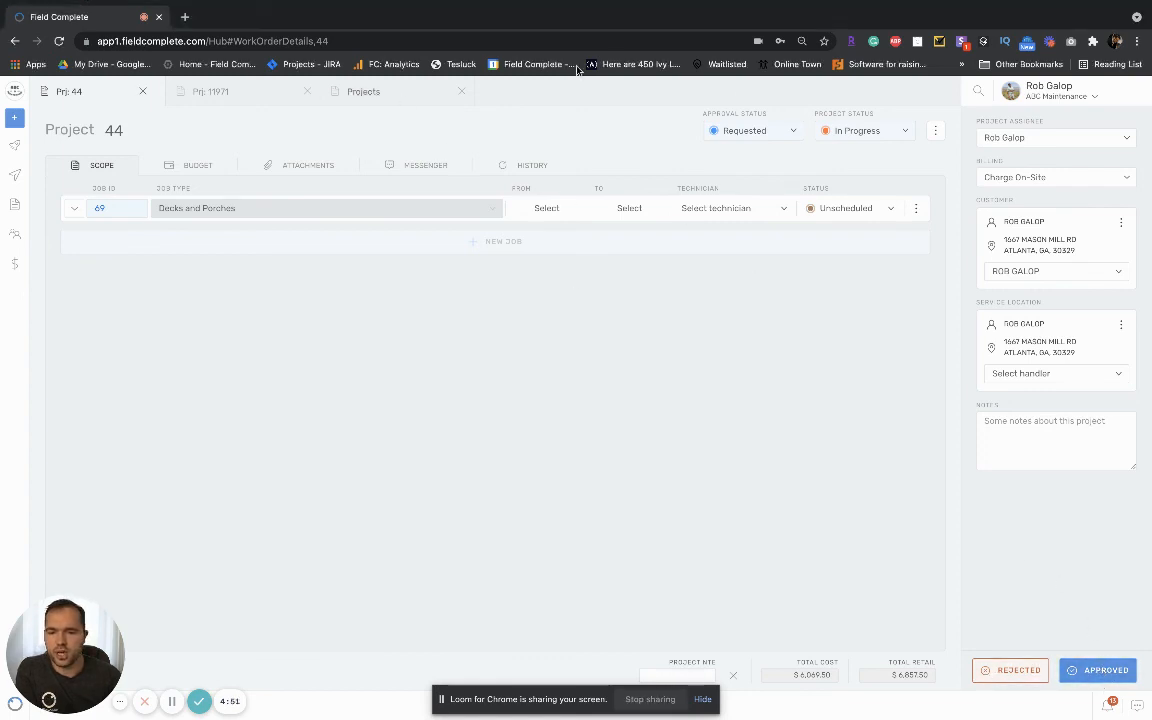
{"action": "left_click", "coordinate": [1102, 673]}
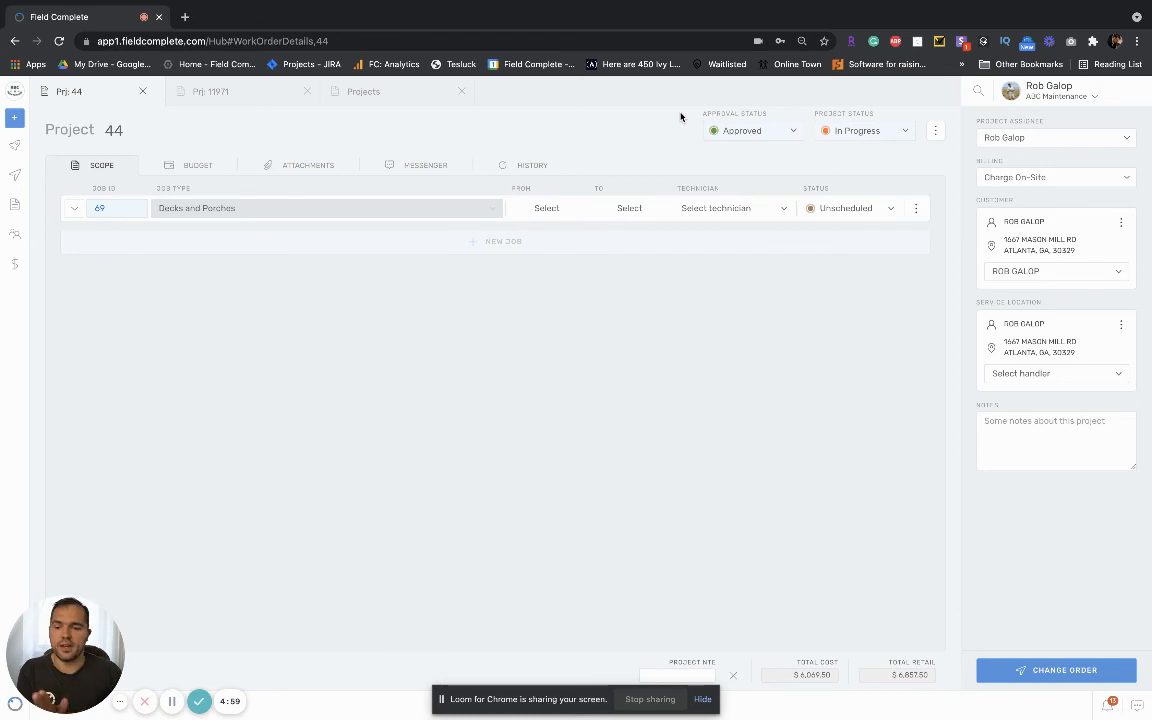
{"action": "left_click", "coordinate": [74, 208]}
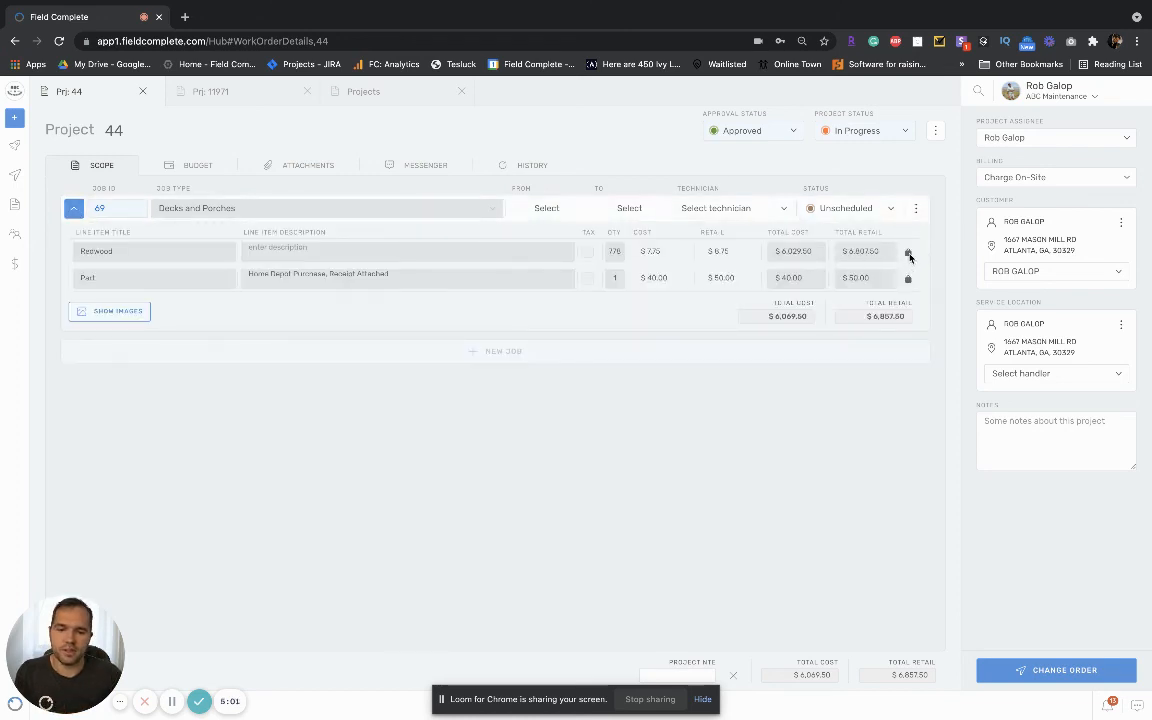